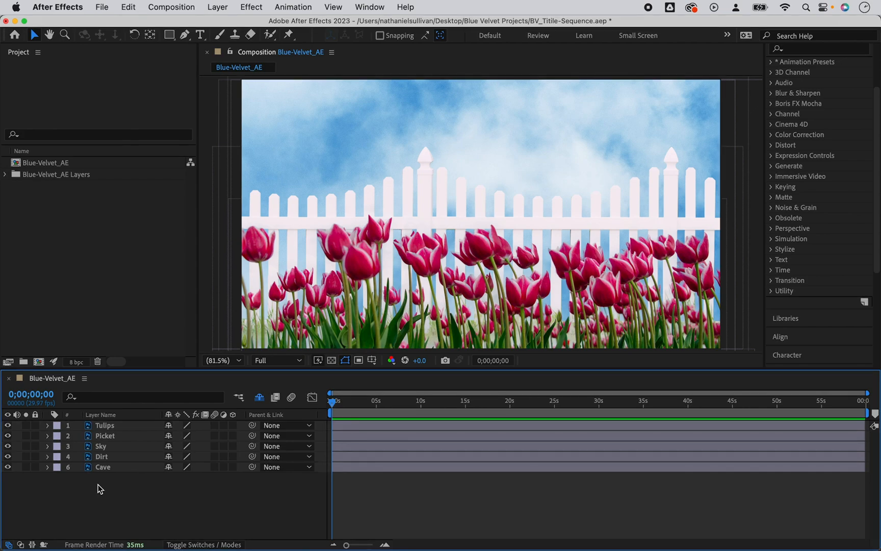
Convert the Sky layer into a 3D layer.
{"action": "left_click", "coordinate": [102, 447]}
{"action": "left_click", "coordinate": [218, 7]}
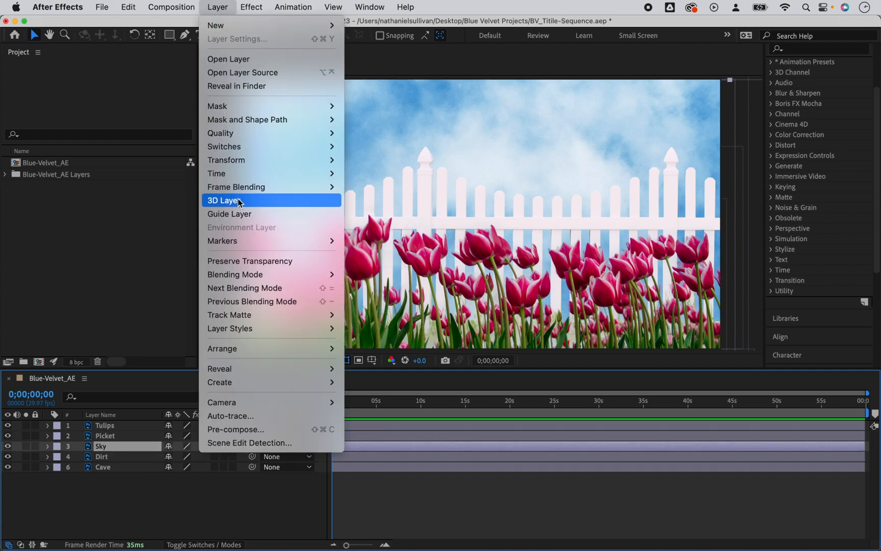
{"action": "left_click", "coordinate": [256, 201]}
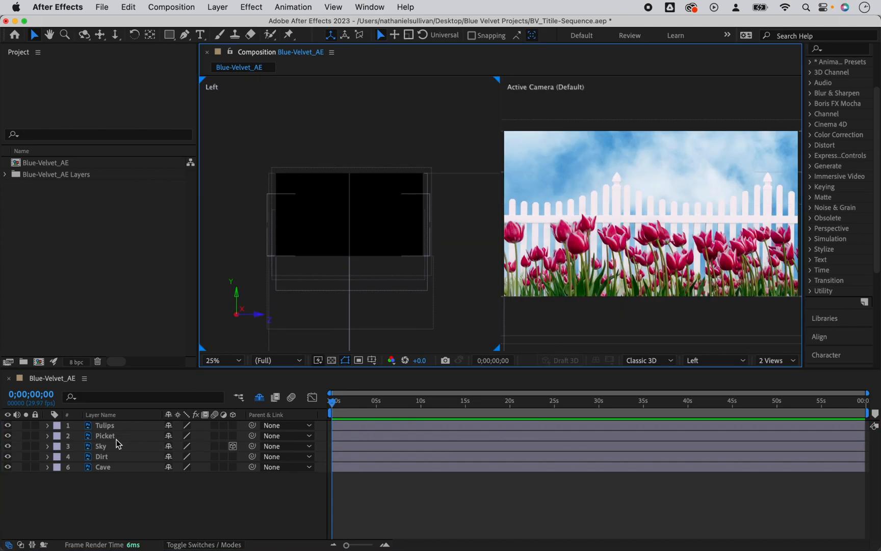
Push the Sky layer back to Z 800 and reposition it at 1736, 2701 so it fills the frame.
{"action": "left_click", "coordinate": [121, 446]}
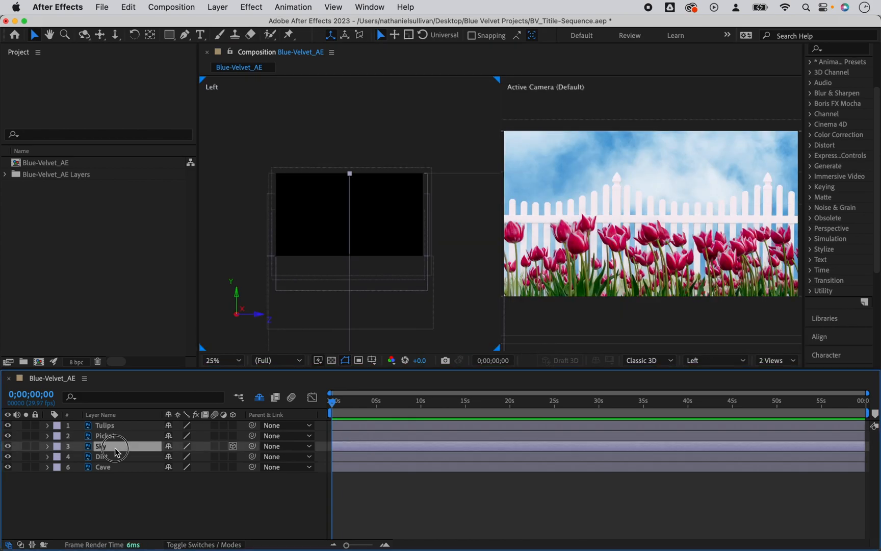
{"action": "key", "text": "p"}
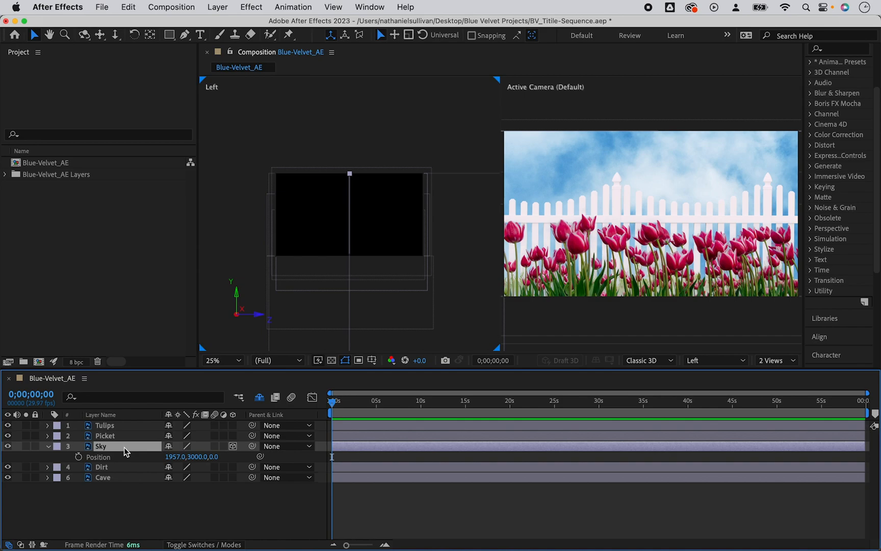
{"action": "mouse_move", "coordinate": [216, 457]}
{"action": "left_mouse_down"}
{"action": "mouse_move", "coordinate": [157, 445]}
{"action": "mouse_move", "coordinate": [315, 445]}
{"action": "mouse_move", "coordinate": [220, 464]}
{"action": "left_mouse_up"}
{"action": "left_click", "coordinate": [219, 462]}
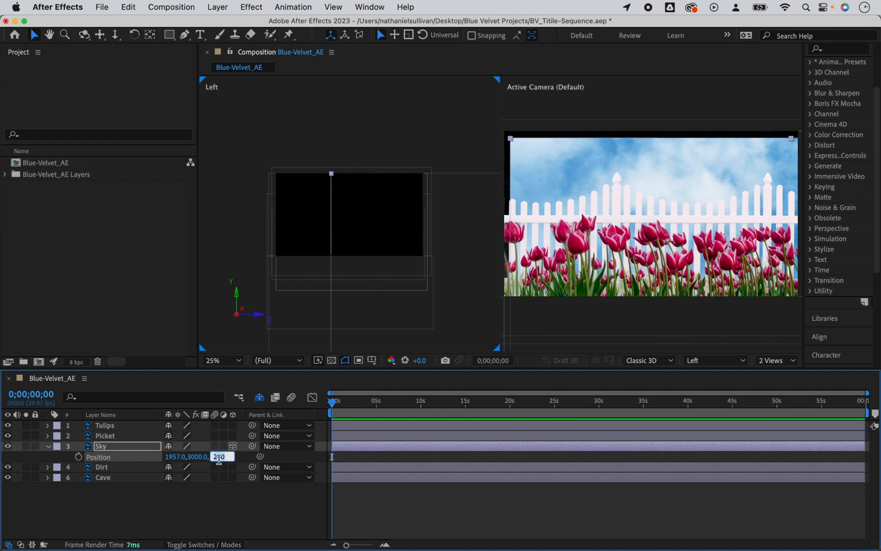
{"action": "type", "text": "800"}
{"action": "key", "text": "Return"}
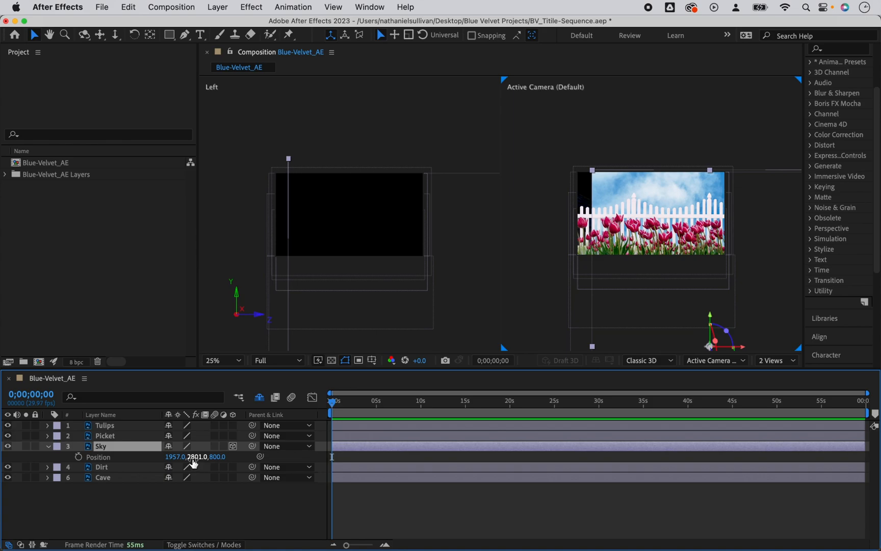
{"action": "left_click_drag", "start_coordinate": [193, 463], "coordinate": [2, 417]}
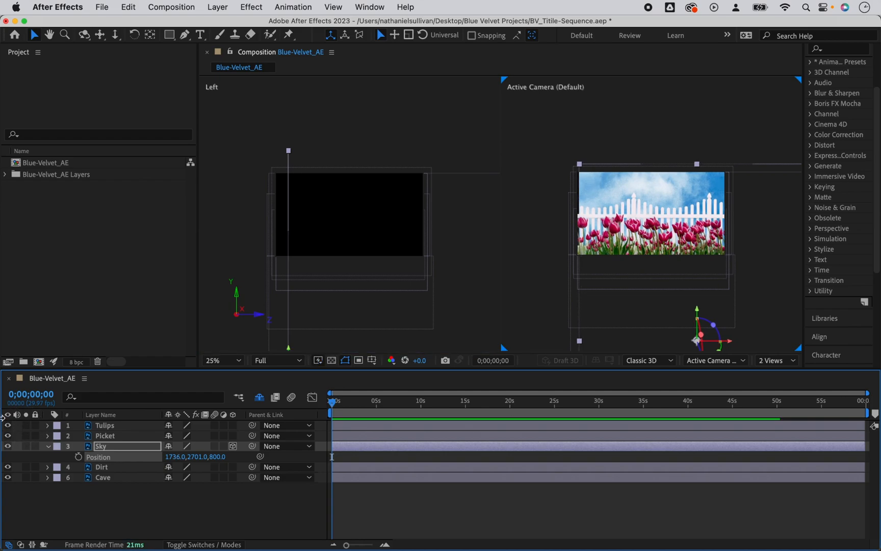
Make the Picket layer 3D and set its Z position to 500.
{"action": "left_click", "coordinate": [110, 438]}
{"action": "key", "text": "p"}
{"action": "left_click", "coordinate": [210, 446]}
{"action": "type", "text": "500"}
{"action": "key", "text": "Return"}
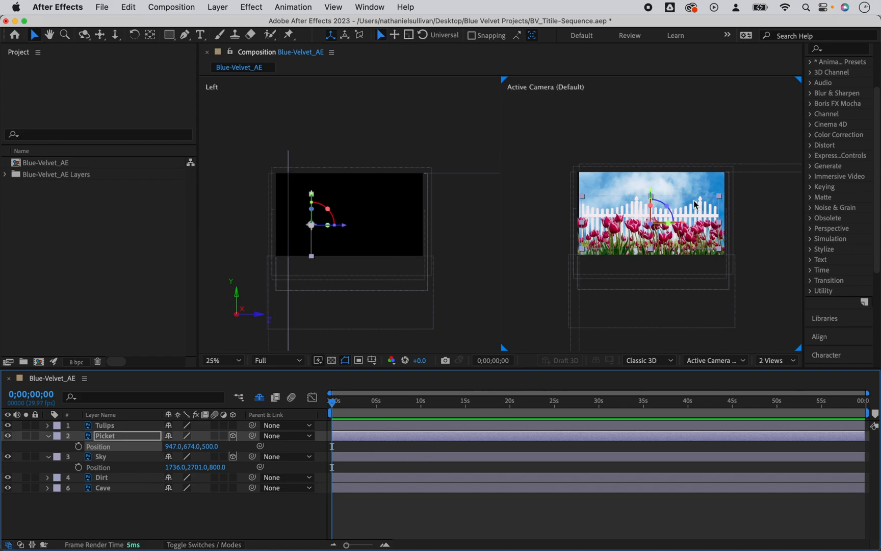
Scale the Picket layer to 110% so the fence spans the full frame width.
{"action": "left_click", "coordinate": [629, 142]}
{"action": "key", "text": "z"}
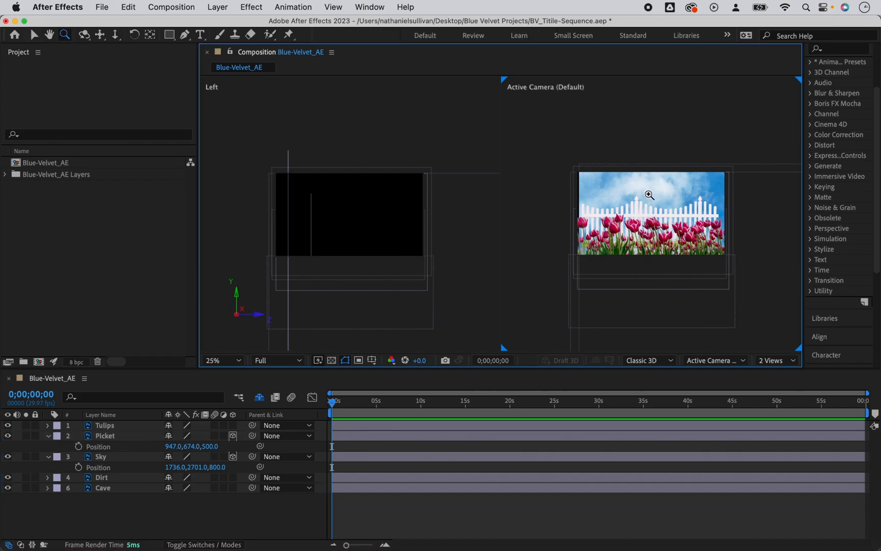
{"action": "left_click", "coordinate": [651, 211]}
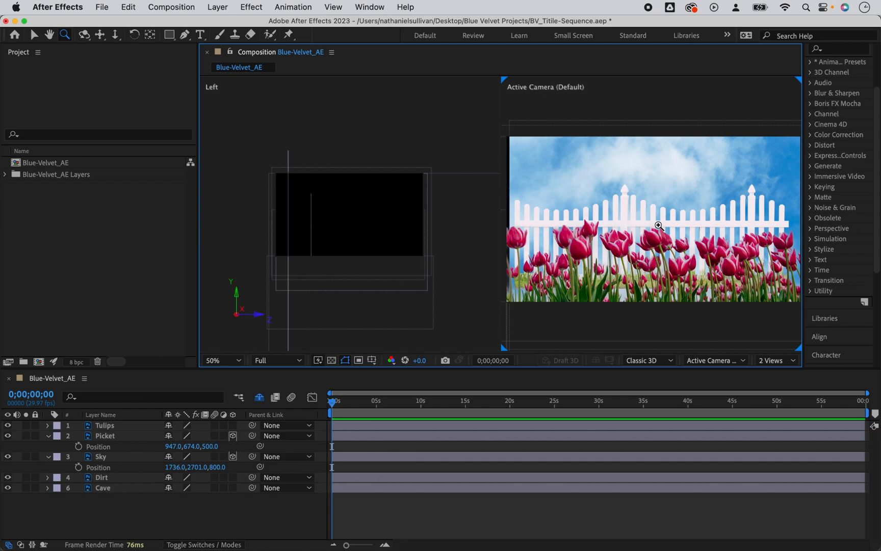
{"action": "left_click", "coordinate": [225, 360]}
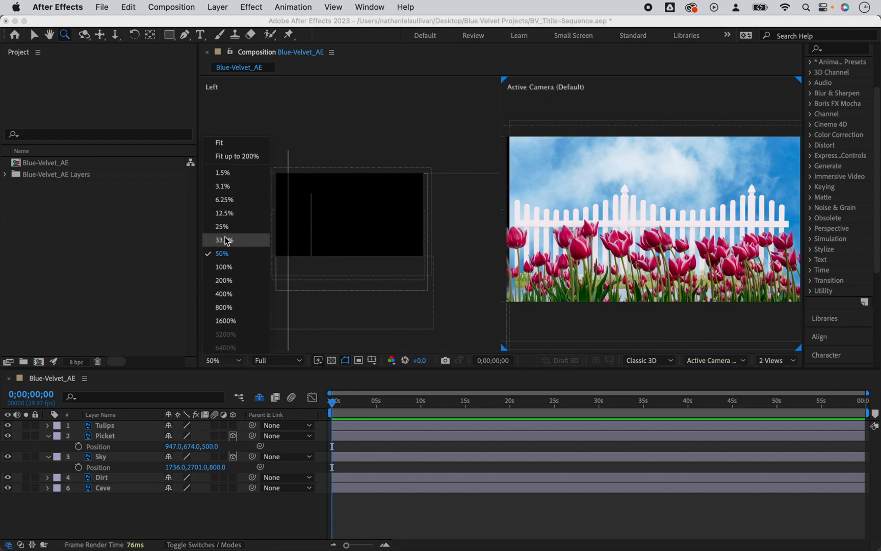
{"action": "left_click", "coordinate": [226, 238]}
{"action": "left_click", "coordinate": [104, 436]}
{"action": "key", "text": "s"}
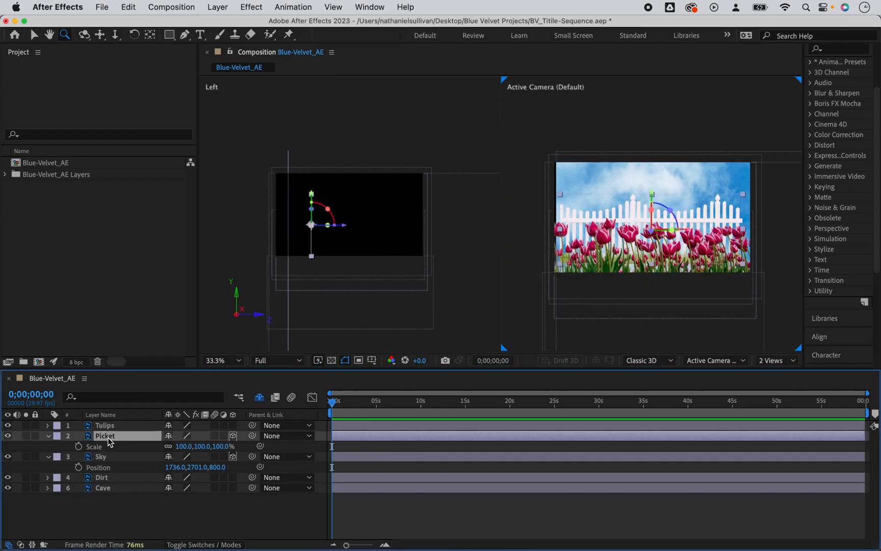
{"action": "left_click_drag", "start_coordinate": [203, 449], "coordinate": [209, 450]}
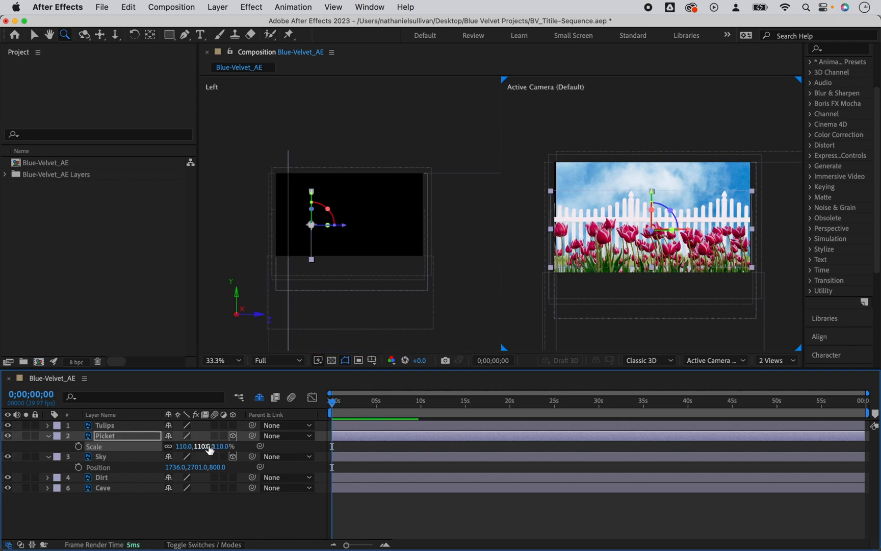
Lower the Picket layer by setting its Y position to 724.
{"action": "key", "text": "p"}
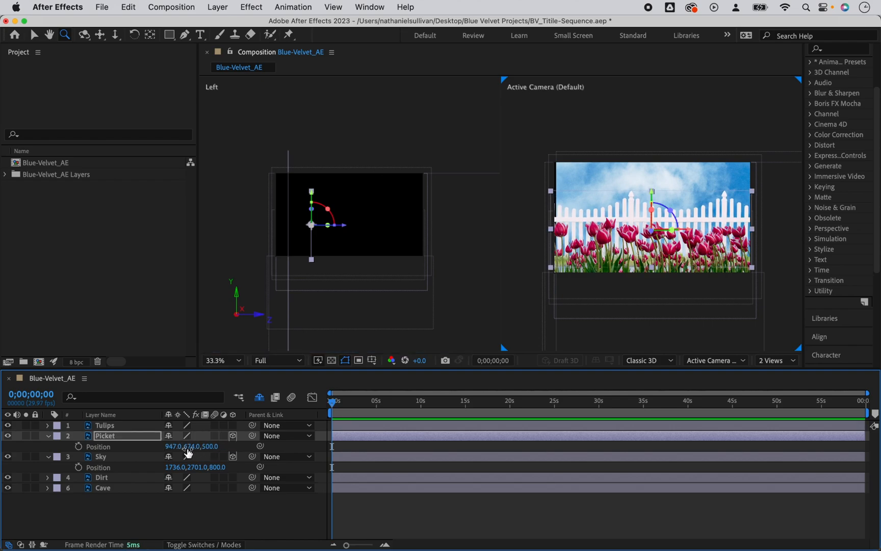
{"action": "left_click", "coordinate": [196, 446]}
{"action": "left_click_drag", "start_coordinate": [196, 447], "coordinate": [234, 434]}
Make the Tulips layer 3D and display its Position property.
{"action": "left_click", "coordinate": [106, 424]}
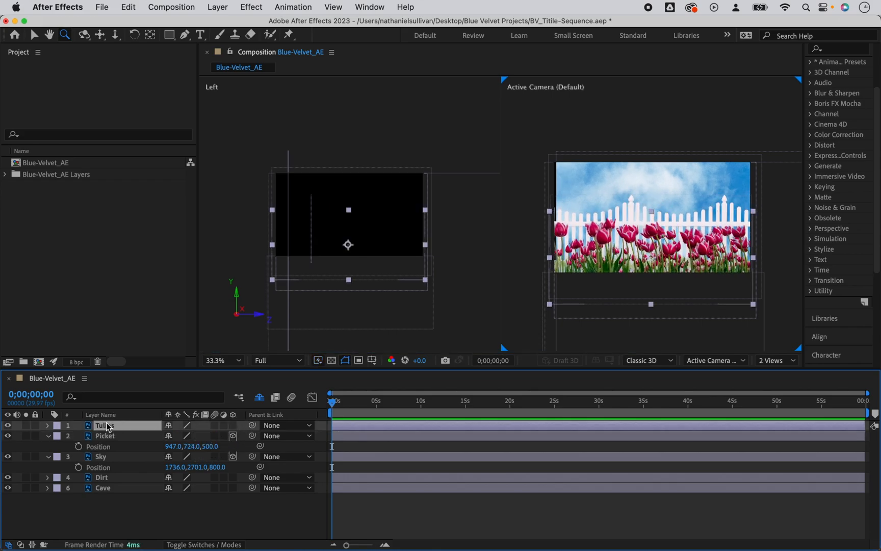
{"action": "left_click", "coordinate": [234, 424]}
{"action": "key", "text": "p"}
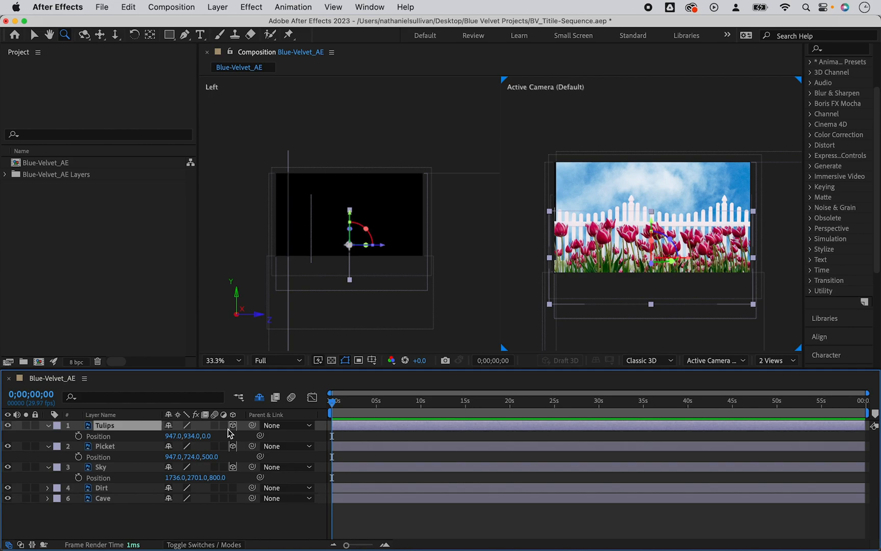
Convert the Dirt layer into a 3D layer.
{"action": "left_click", "coordinate": [108, 469]}
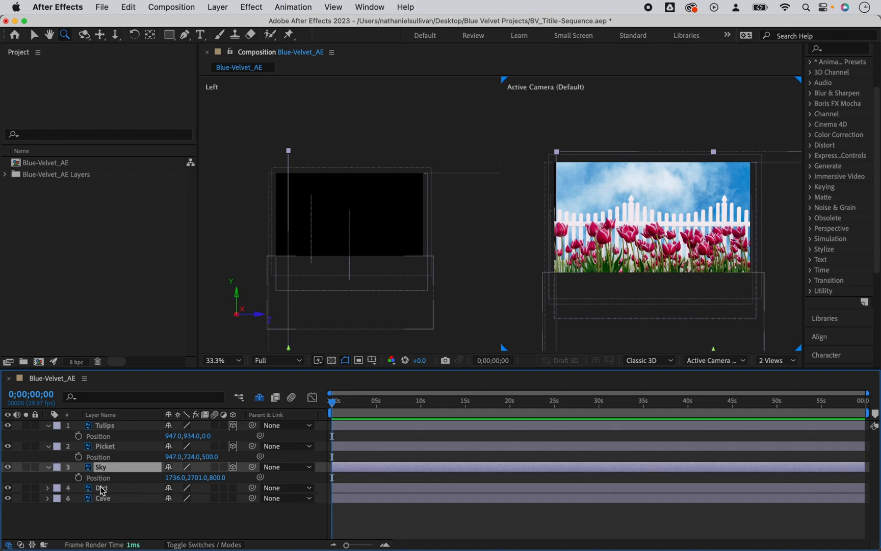
{"action": "left_click", "coordinate": [102, 489]}
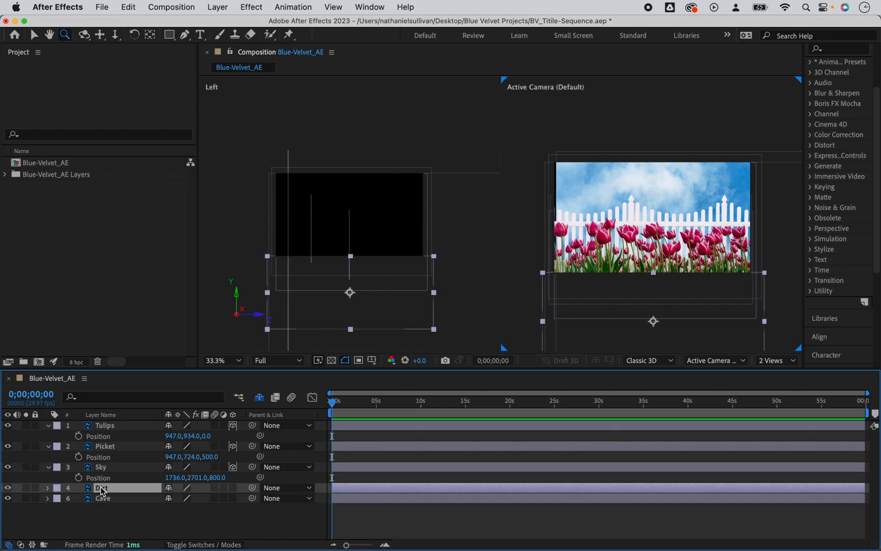
{"action": "left_click", "coordinate": [233, 488]}
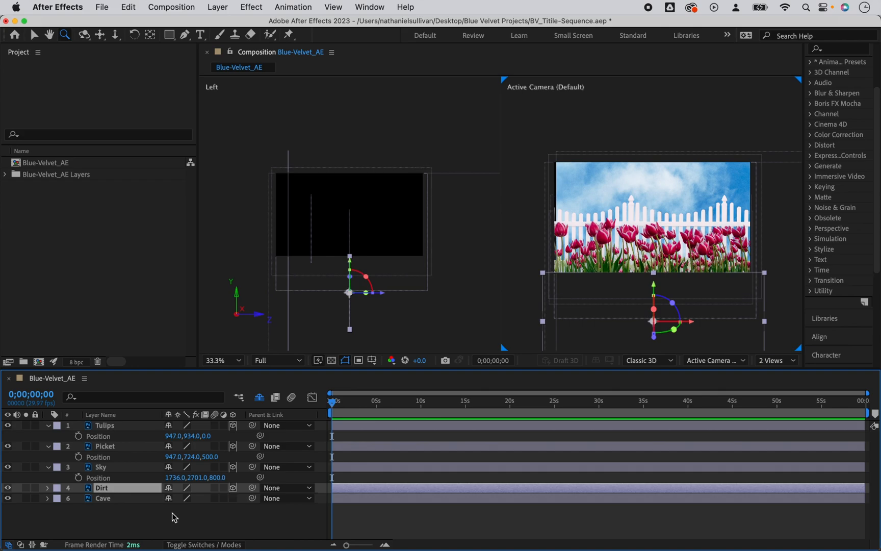
Make the Cave layer 3D with a Z position of 250, and hide the Tulips, Picket, Sky and Dirt layers.
{"action": "left_click", "coordinate": [123, 498]}
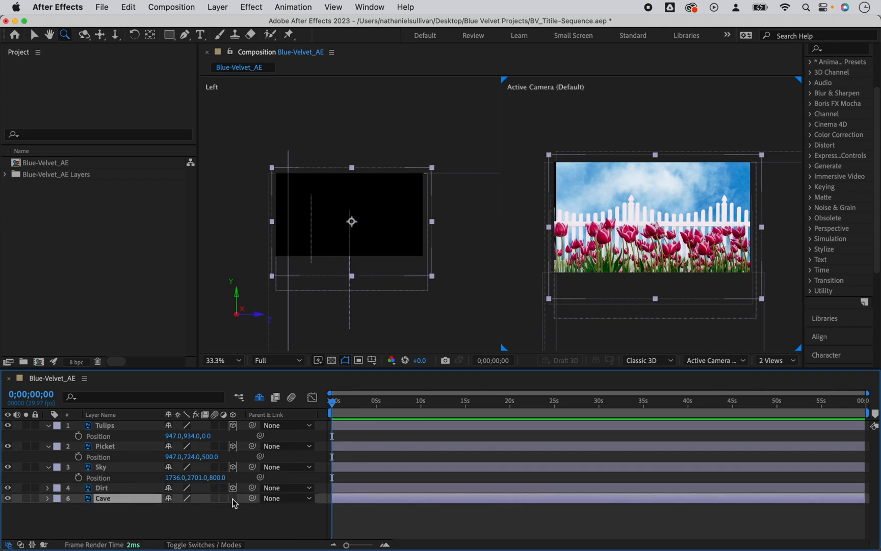
{"action": "left_click", "coordinate": [232, 499]}
{"action": "key", "text": "p"}
{"action": "left_click_drag", "start_coordinate": [7, 488], "coordinate": [8, 427]}
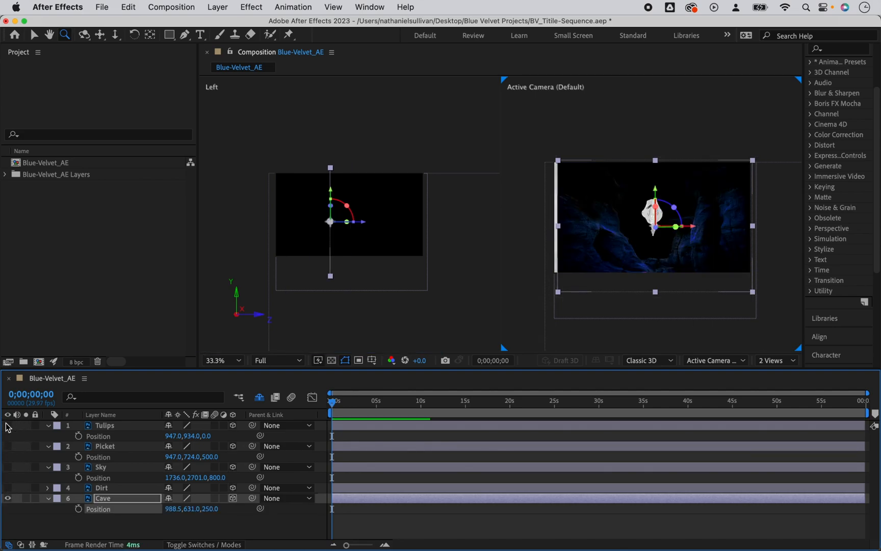
Enlarge the Cave layer slightly to cover the frame, and move it down to position 955.5, 2353.
{"action": "left_click", "coordinate": [102, 499]}
{"action": "key", "text": "s"}
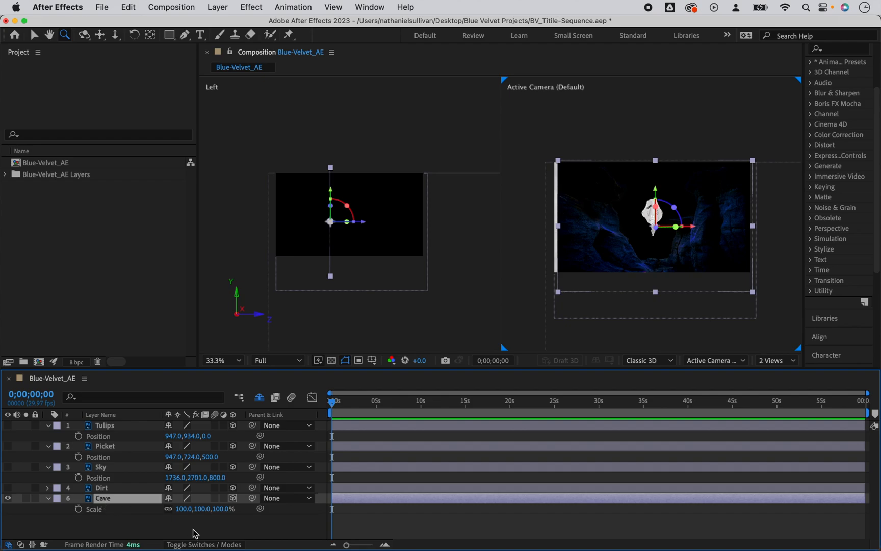
{"action": "left_click_drag", "start_coordinate": [199, 509], "coordinate": [206, 510]}
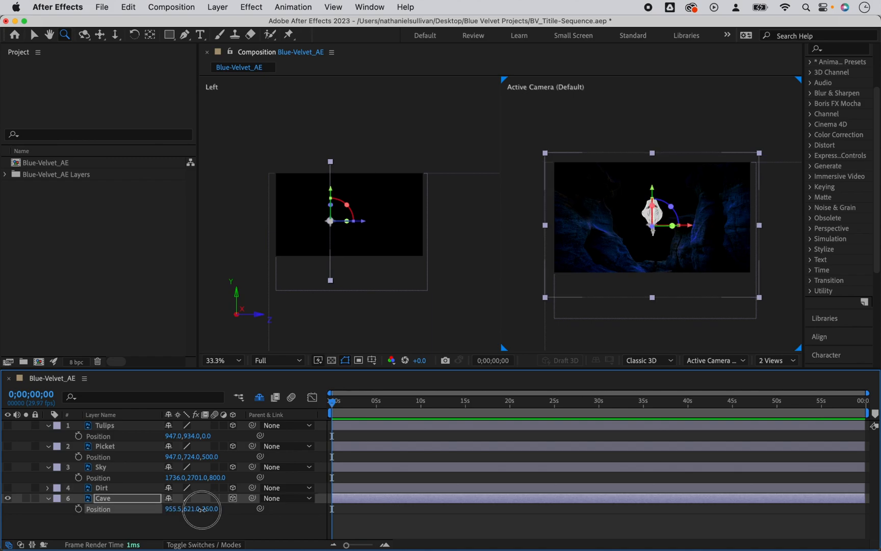
{"action": "left_click_drag", "start_coordinate": [202, 509], "coordinate": [248, 508]}
Show the Dirt layer again and move the Cave layer below it to Y position 3376.
{"action": "left_click", "coordinate": [103, 499]}
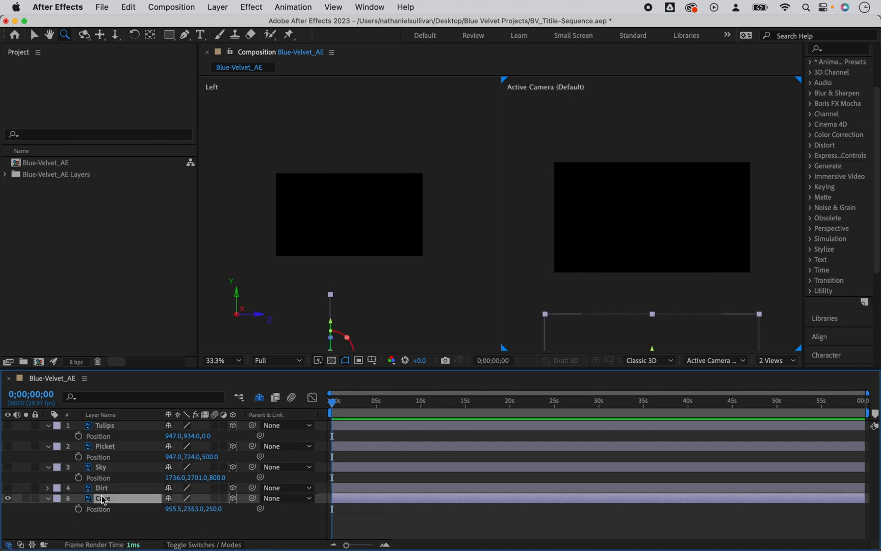
{"action": "left_click", "coordinate": [102, 488]}
{"action": "left_click", "coordinate": [8, 489]}
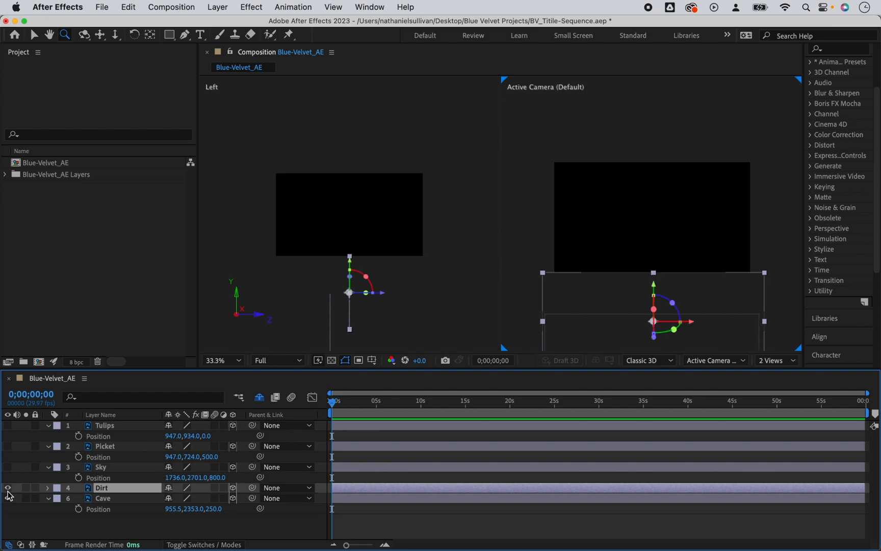
{"action": "key", "text": "h"}
{"action": "left_click_drag", "start_coordinate": [334, 245], "coordinate": [317, 100]}
{"action": "key", "text": "v"}
{"action": "left_click", "coordinate": [104, 498]}
{"action": "left_click_drag", "start_coordinate": [194, 509], "coordinate": [817, 475]}
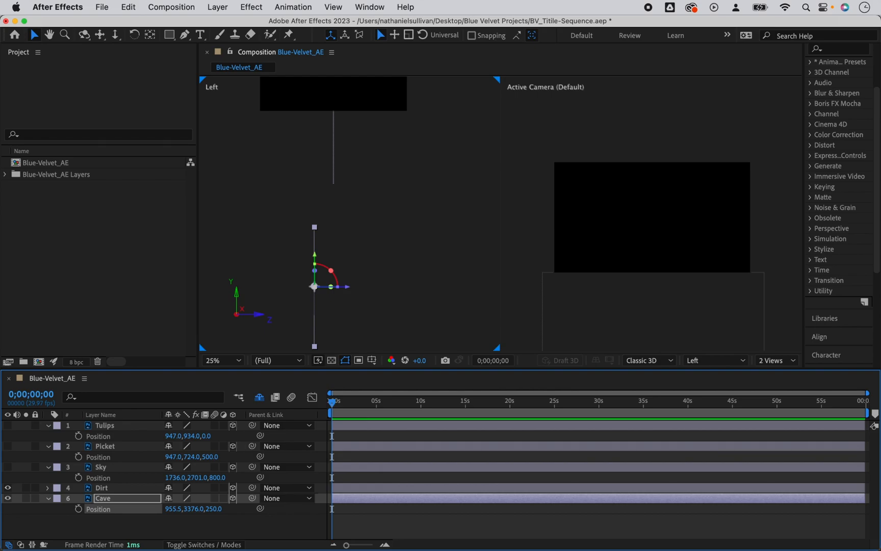
Switch the composition to a single view and make the Tulips, Picket, Sky and Dirt layers all visible.
{"action": "left_click", "coordinate": [777, 361]}
{"action": "left_click", "coordinate": [784, 372]}
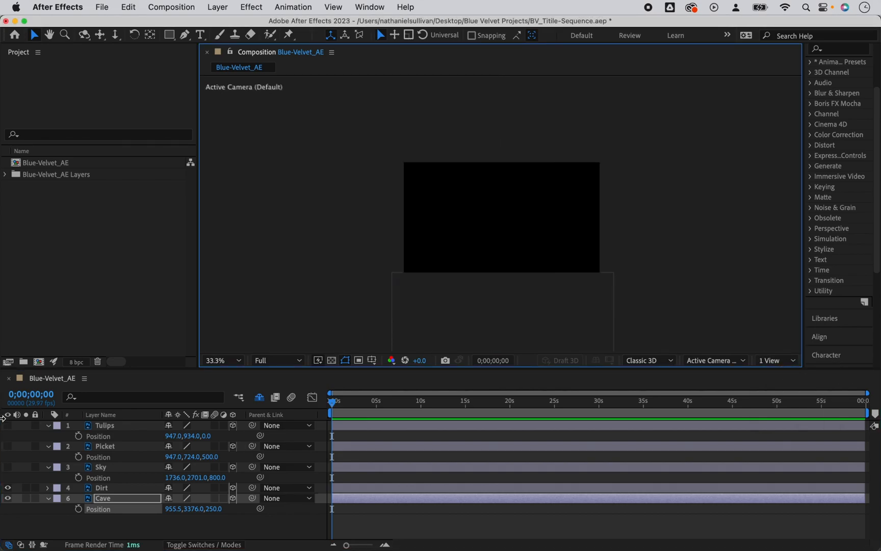
{"action": "left_click_drag", "start_coordinate": [8, 425], "coordinate": [8, 489]}
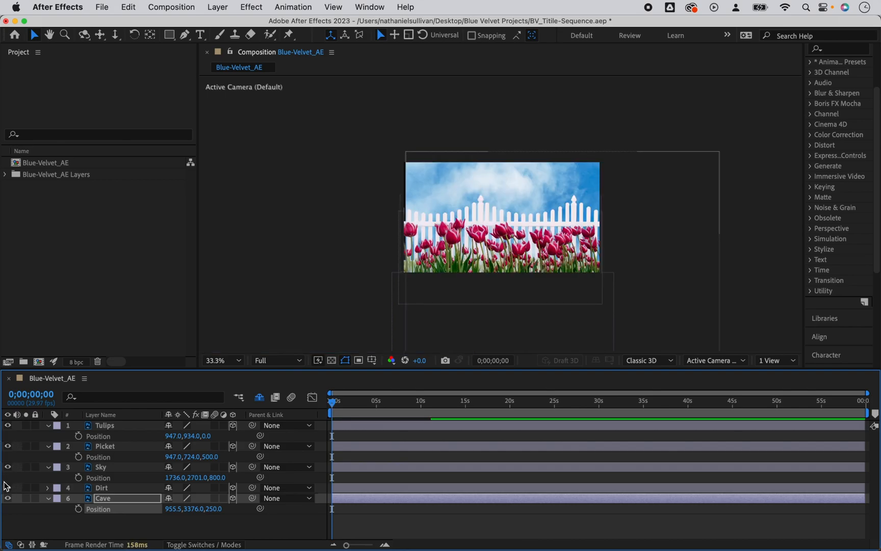
{"action": "left_click", "coordinate": [662, 102]}
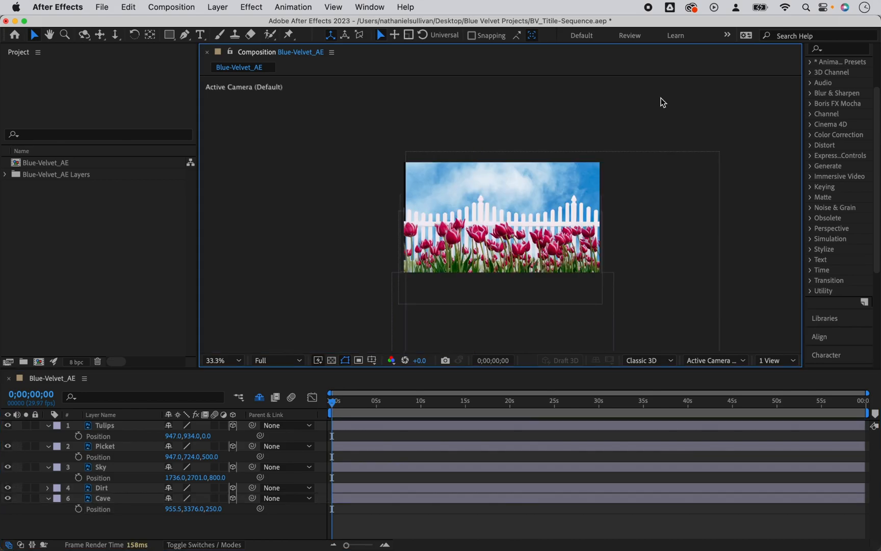
Create a two-node camera layer named Camera 1 with the 50mm preset.
{"action": "left_click", "coordinate": [215, 8]}
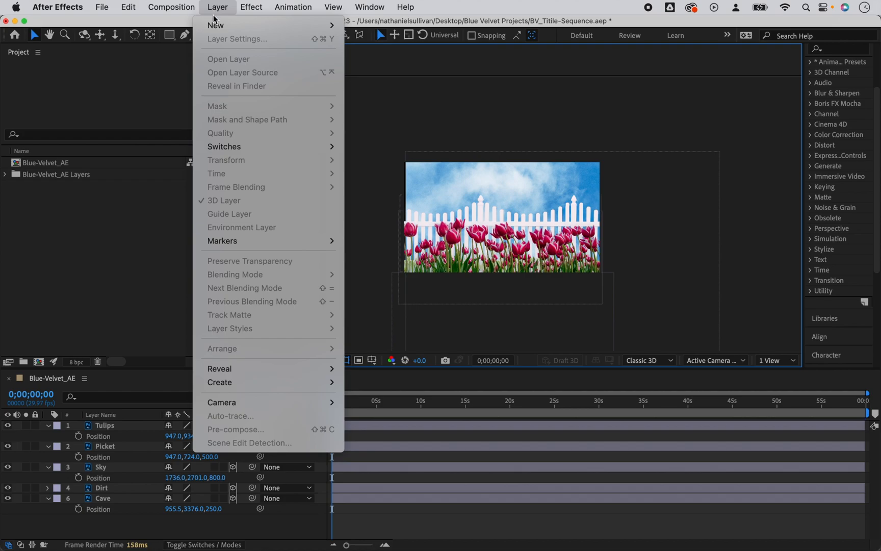
{"action": "mouse_move", "coordinate": [215, 26]}
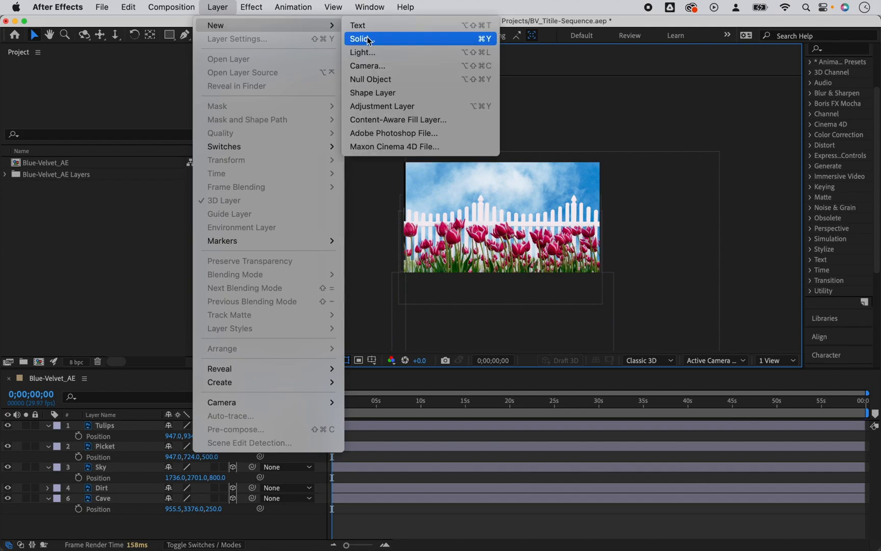
{"action": "left_click", "coordinate": [397, 66]}
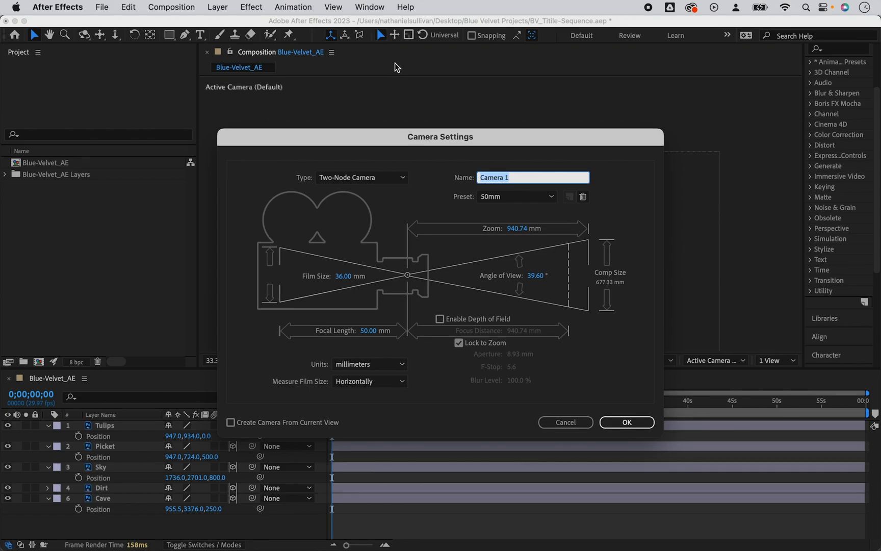
{"action": "key", "text": "Return"}
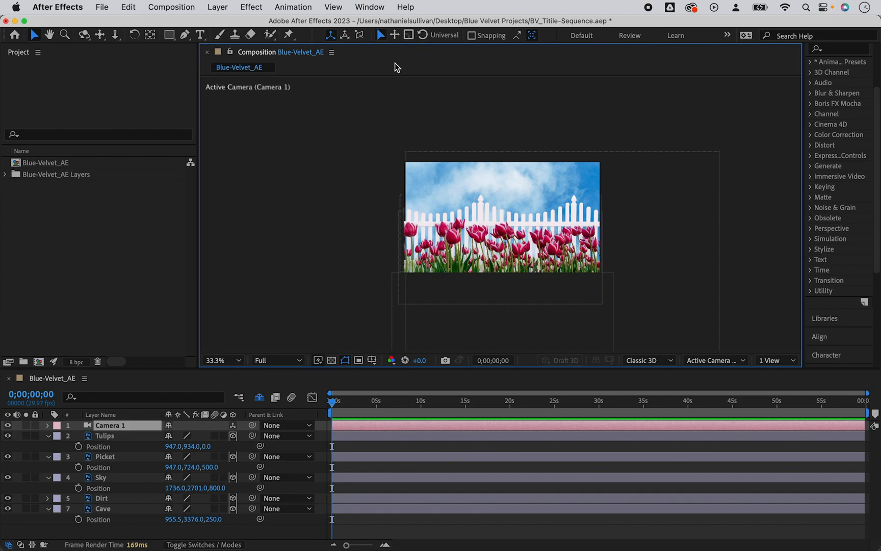
Add a null object layer above the camera and name it Dolly.
{"action": "left_click", "coordinate": [217, 7]}
{"action": "mouse_move", "coordinate": [228, 25]}
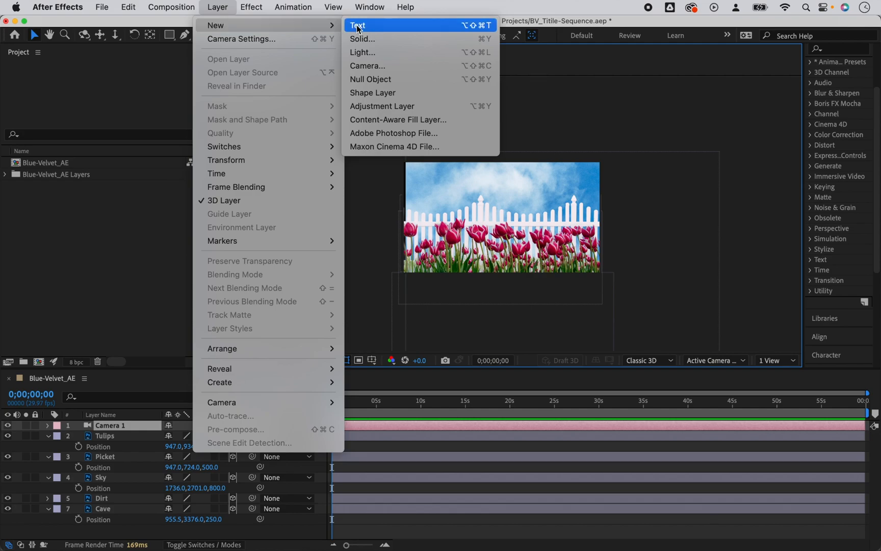
{"action": "left_click", "coordinate": [406, 79]}
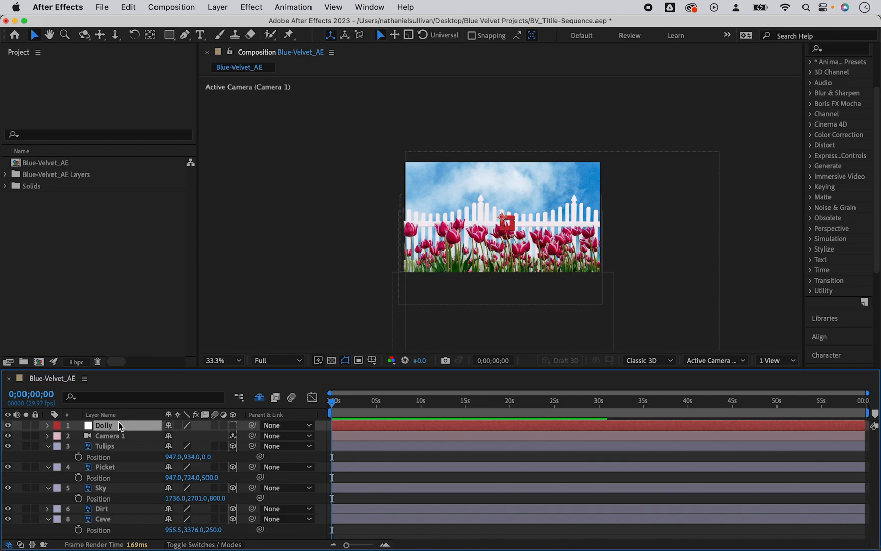
Make the Dolly null a 3D layer and parent Camera 1 to it.
{"action": "left_click", "coordinate": [232, 426]}
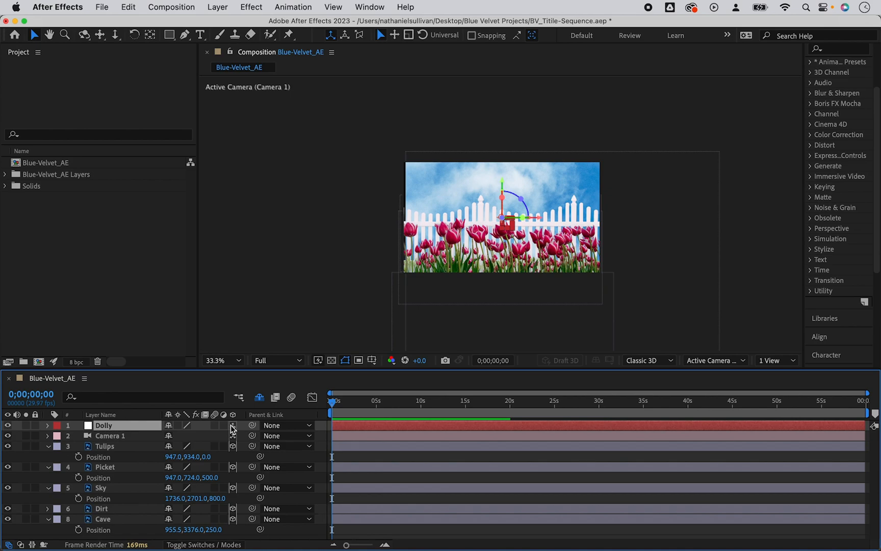
{"action": "left_click", "coordinate": [253, 436]}
{"action": "left_click_drag", "start_coordinate": [254, 438], "coordinate": [131, 429]}
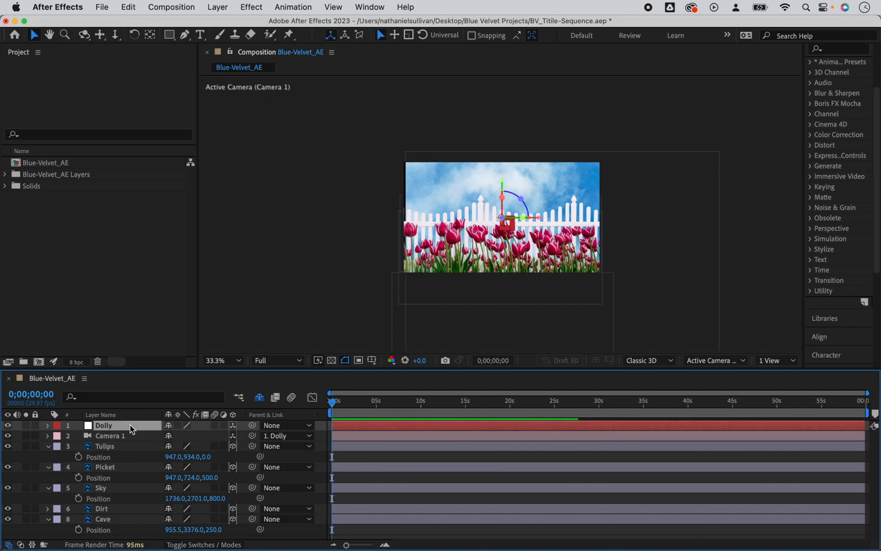
Set a starting Position keyframe on the Dolly null at 0;00;00;00.
{"action": "key", "text": "p"}
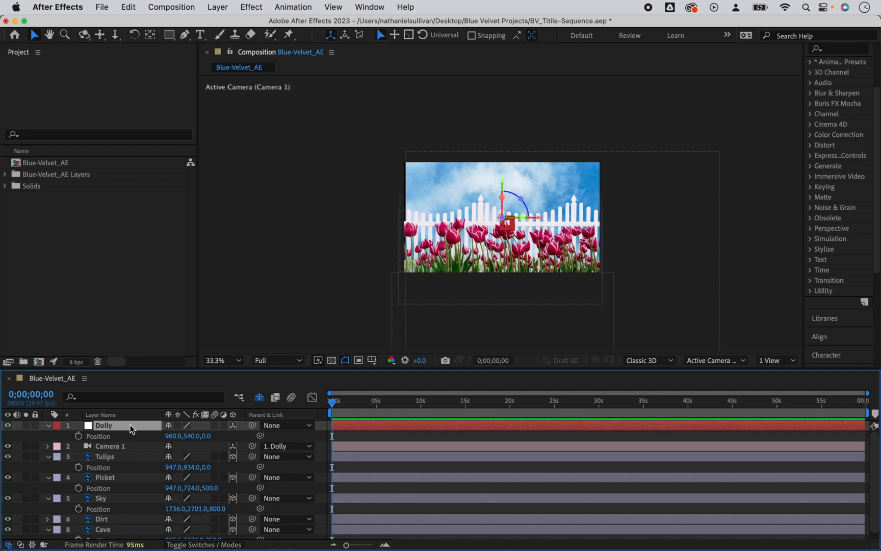
{"action": "mouse_move", "coordinate": [194, 440]}
{"action": "left_mouse_down"}
{"action": "mouse_move", "coordinate": [190, 434]}
{"action": "mouse_move", "coordinate": [228, 419]}
{"action": "mouse_move", "coordinate": [183, 420]}
{"action": "mouse_move", "coordinate": [236, 417]}
{"action": "mouse_move", "coordinate": [192, 423]}
{"action": "left_mouse_up"}
{"action": "key", "text": "super+z"}
{"action": "left_click", "coordinate": [80, 438]}
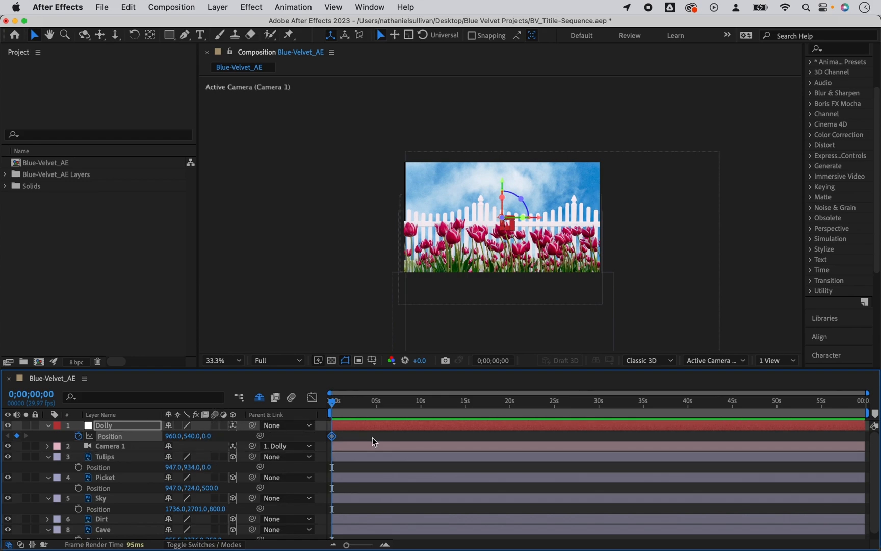
Add a second Dolly Position keyframe at 0;00;50;00 with the Y position lowered to 3267.
{"action": "left_click_drag", "start_coordinate": [334, 405], "coordinate": [778, 411]}
{"action": "left_click_drag", "start_coordinate": [190, 436], "coordinate": [516, 423]}
{"action": "left_click_drag", "start_coordinate": [187, 436], "coordinate": [396, 400]}
{"action": "left_click_drag", "start_coordinate": [188, 438], "coordinate": [550, 382]}
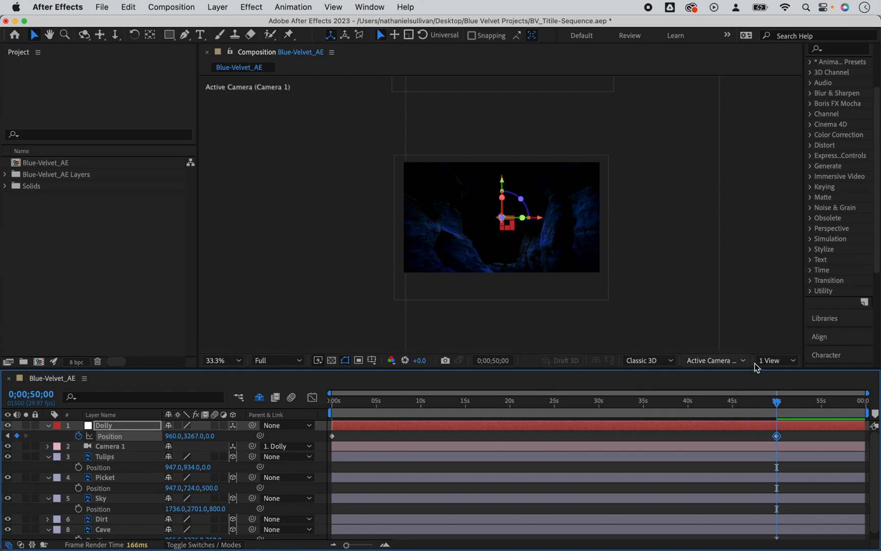
{"action": "mouse_move", "coordinate": [777, 403]}
{"action": "left_mouse_down"}
{"action": "mouse_move", "coordinate": [610, 408]}
{"action": "mouse_move", "coordinate": [776, 406]}
{"action": "left_mouse_up"}
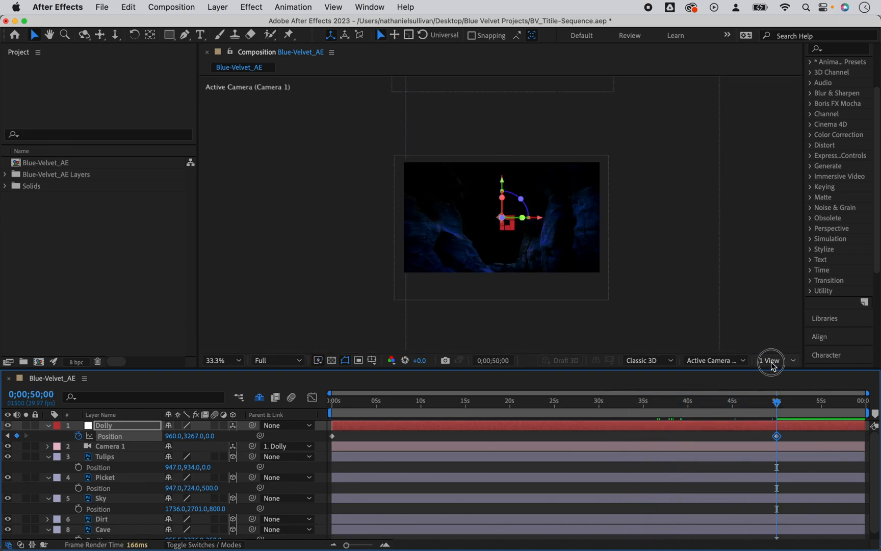
Switch the composition to two views and lower the Cave layer to Y position 4124.
{"action": "left_click", "coordinate": [771, 361]}
{"action": "left_click", "coordinate": [774, 388]}
{"action": "scroll", "coordinate": [134, 476], "scroll_direction": "down", "scroll_amount": 1}
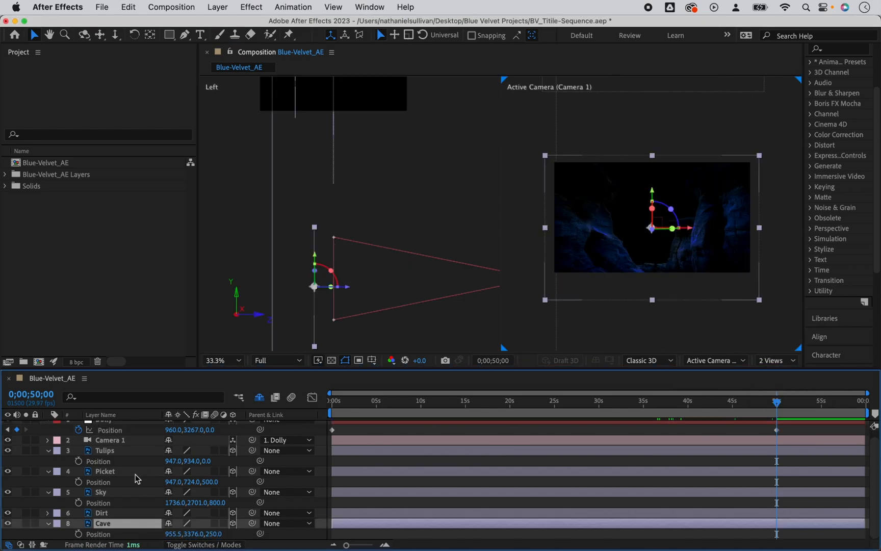
{"action": "left_click", "coordinate": [241, 537]}
{"action": "left_click_drag", "start_coordinate": [241, 537], "coordinate": [586, 532]}
Set the Dolly's Y position to 4049 at the 50-second keyframe and to -578 at the starting keyframe.
{"action": "scroll", "coordinate": [206, 468], "scroll_direction": "up", "scroll_amount": 1}
{"action": "left_click_drag", "start_coordinate": [191, 436], "coordinate": [673, 382]}
{"action": "key", "text": "Home"}
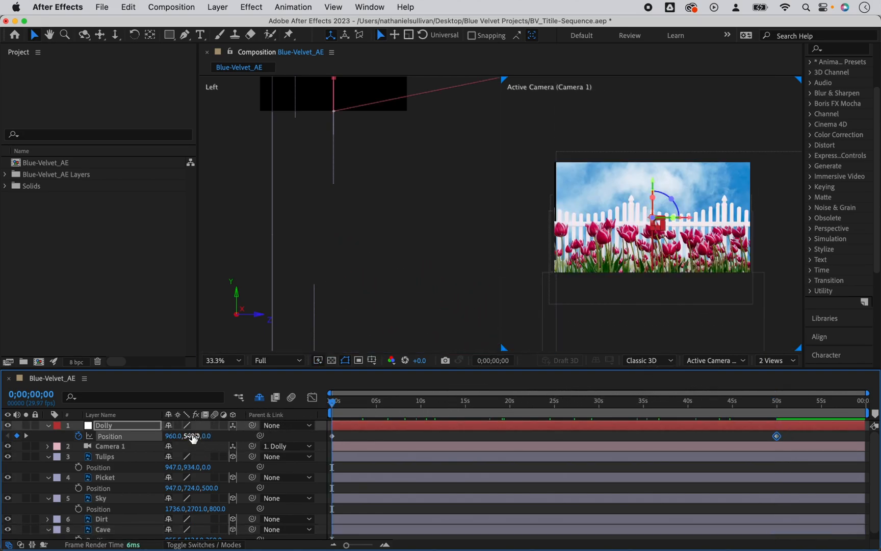
{"action": "left_click_drag", "start_coordinate": [123, 438], "coordinate": [3, 449]}
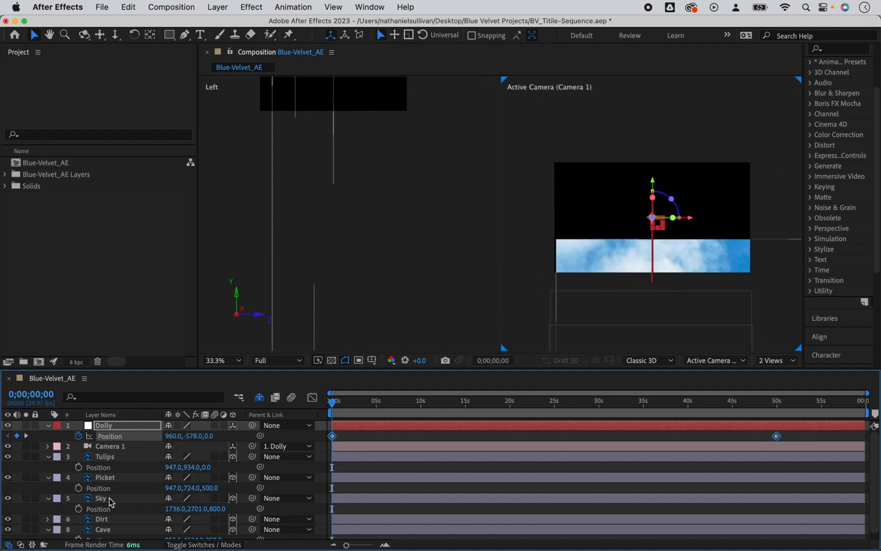
Move the Sky layer to X 911, Y 1588 to fill the opening camera view, and scrub through the camera move.
{"action": "left_click", "coordinate": [100, 498]}
{"action": "left_click_drag", "start_coordinate": [198, 511], "coordinate": [2, 480]}
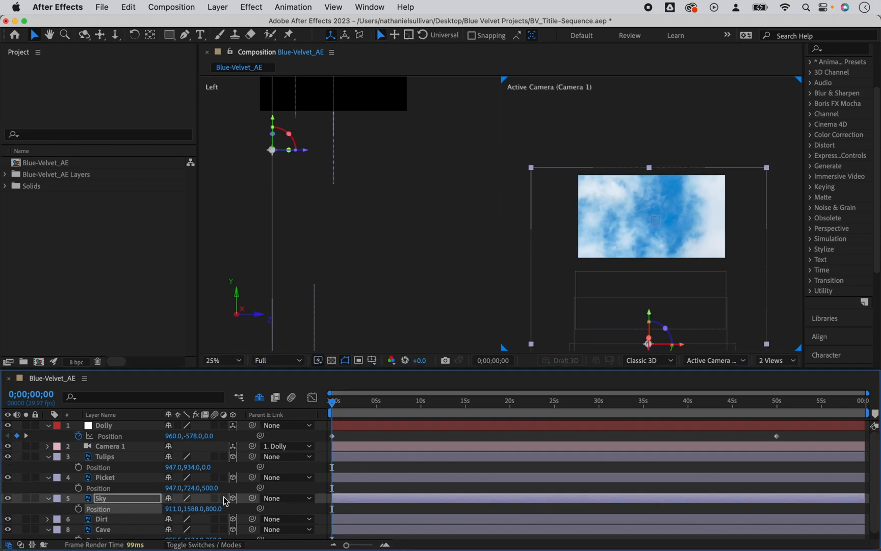
{"action": "left_click_drag", "start_coordinate": [335, 403], "coordinate": [850, 334]}
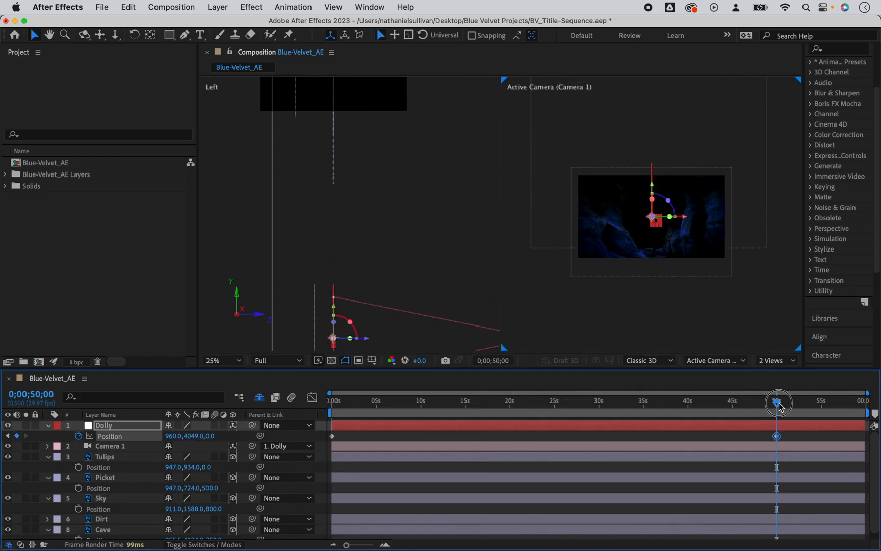
{"action": "left_click_drag", "start_coordinate": [778, 403], "coordinate": [193, 368]}
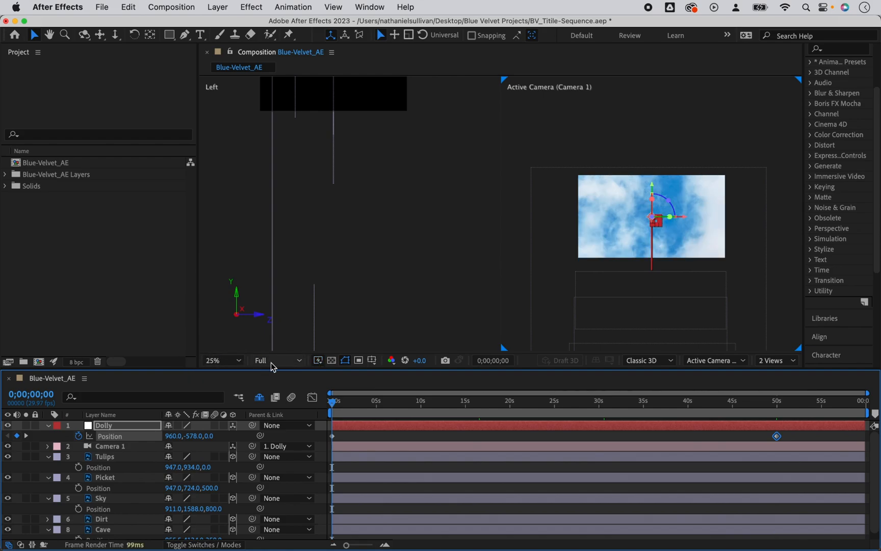
Lower the preview resolution to Quarter and play back the camera move.
{"action": "left_click", "coordinate": [300, 363]}
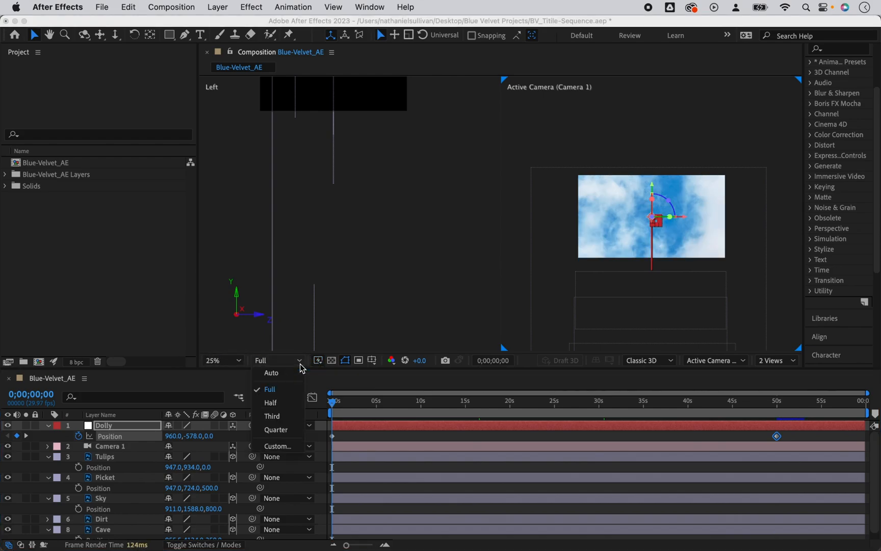
{"action": "left_click", "coordinate": [289, 429]}
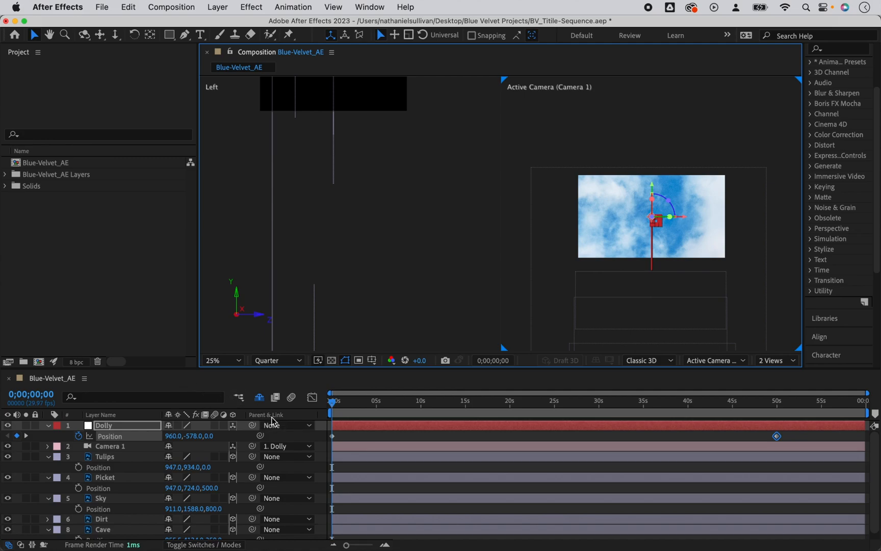
{"action": "key", "text": "space"}
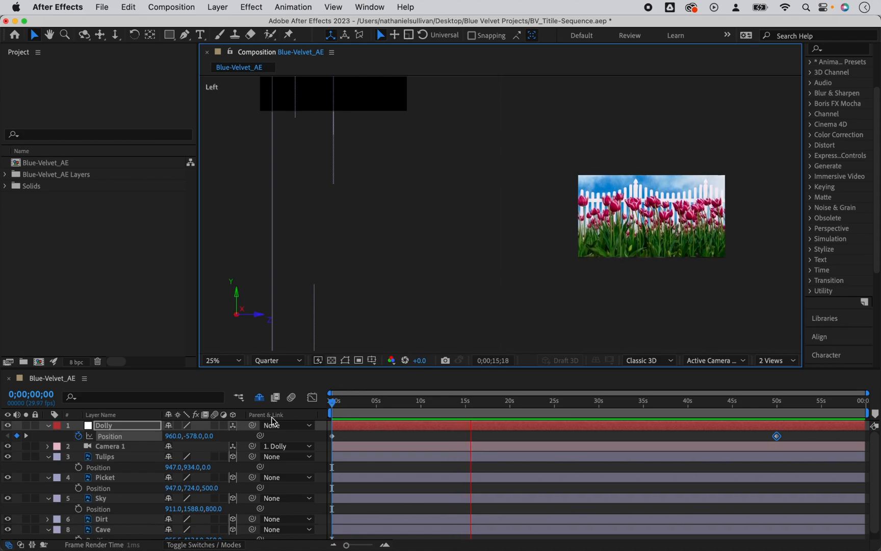
{"action": "key", "text": "space"}
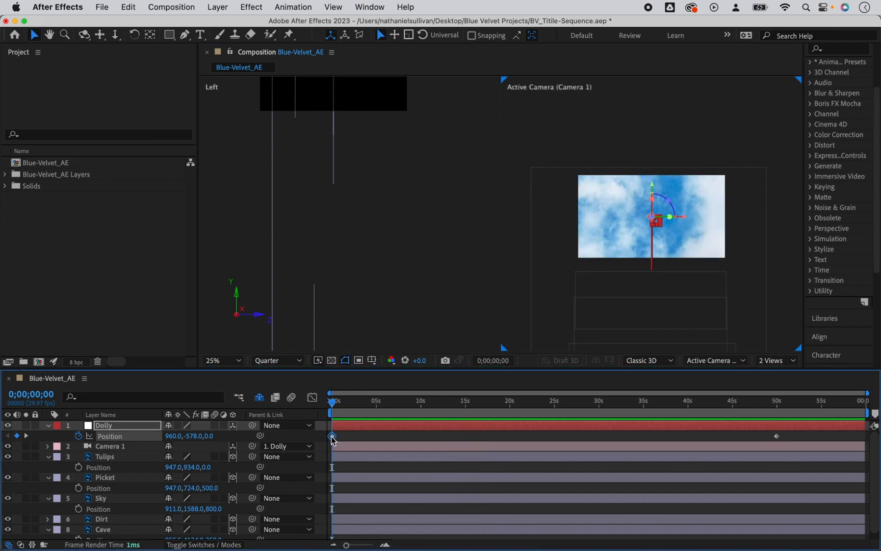
Apply Easy Ease Out to the Dolly's first Position keyframe and Easy Ease In to its last one.
{"action": "right_click", "coordinate": [333, 439]}
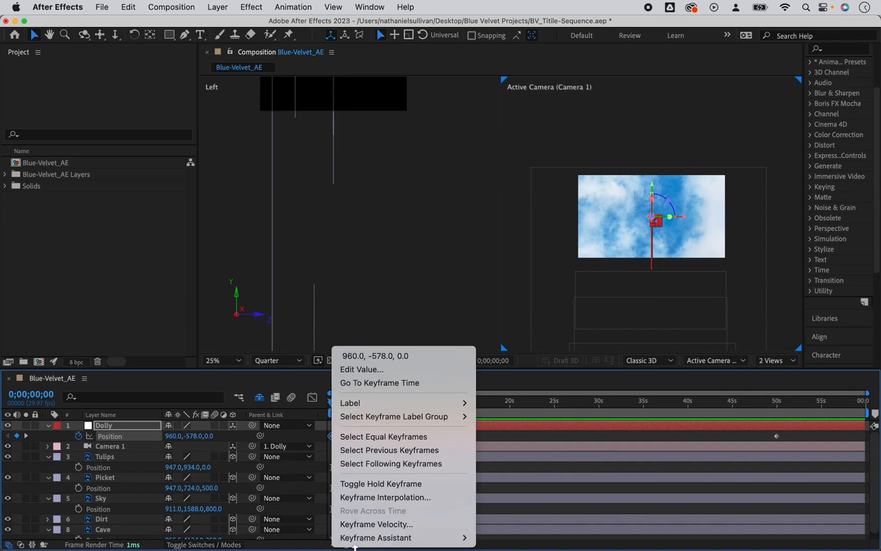
{"action": "mouse_move", "coordinate": [418, 538]}
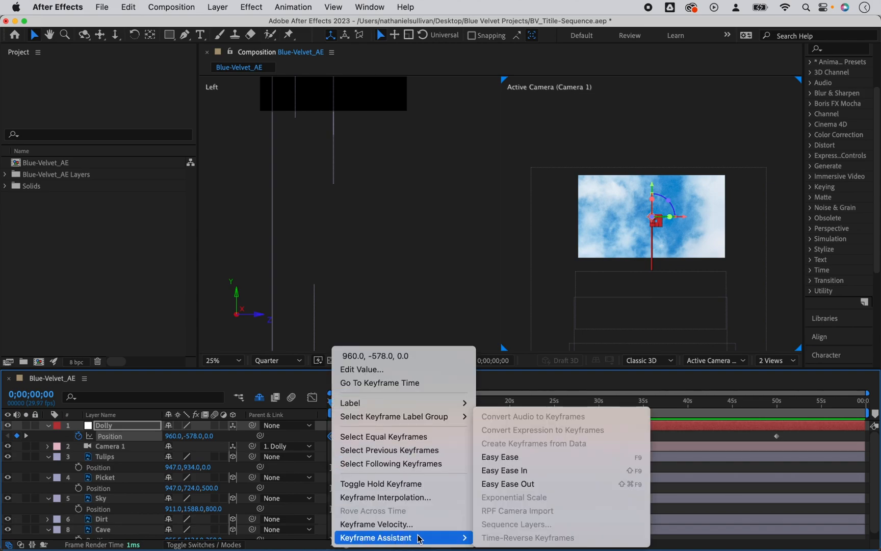
{"action": "left_click", "coordinate": [496, 484]}
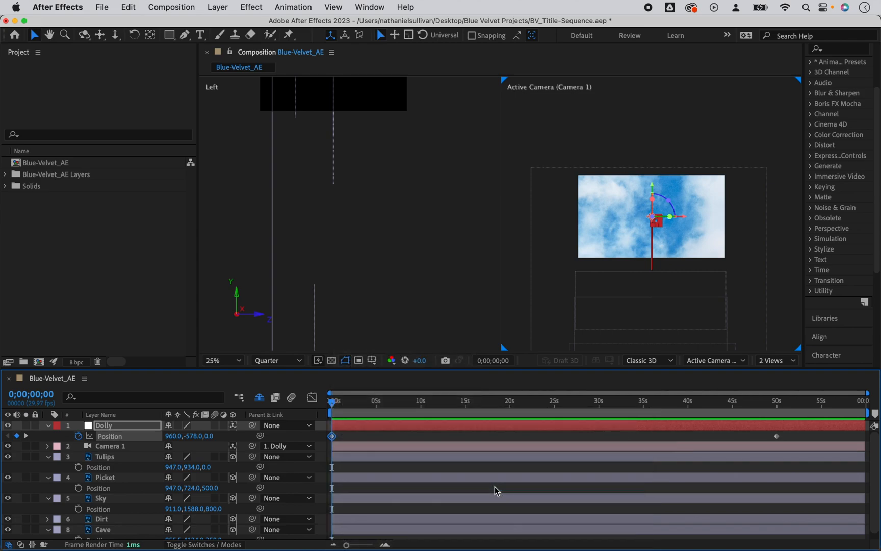
{"action": "right_click", "coordinate": [777, 438]}
{"action": "mouse_move", "coordinate": [734, 537]}
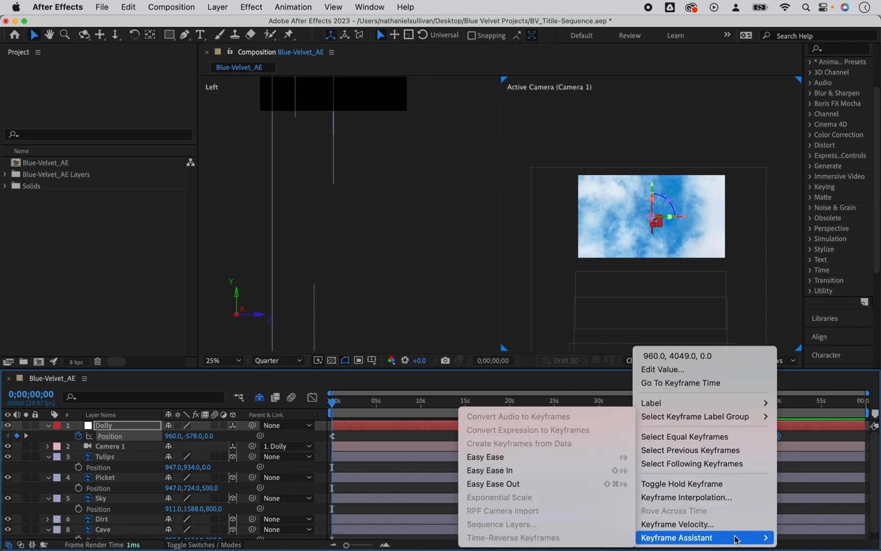
{"action": "left_click", "coordinate": [539, 475]}
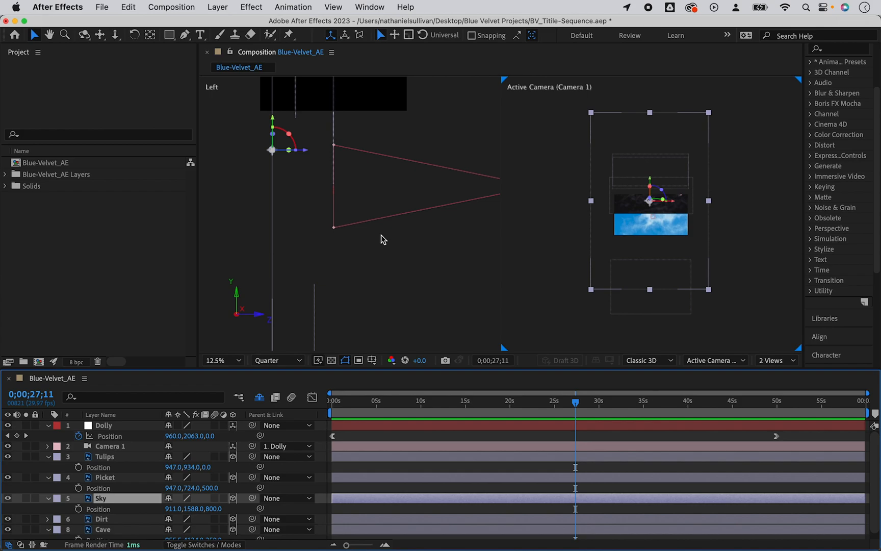
Draw a rectangular mask over the lower half of the Sky layer and invert it.
{"action": "left_click", "coordinate": [168, 35]}
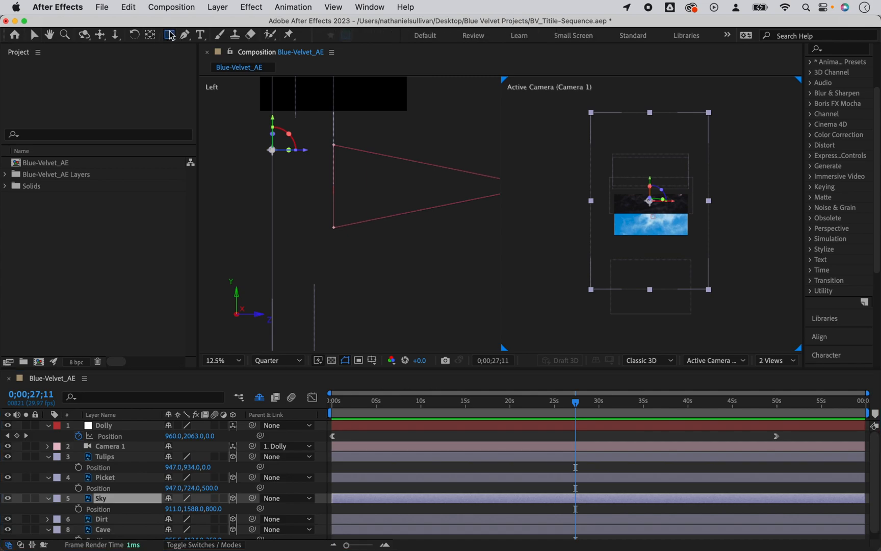
{"action": "left_click_drag", "start_coordinate": [568, 200], "coordinate": [725, 336]}
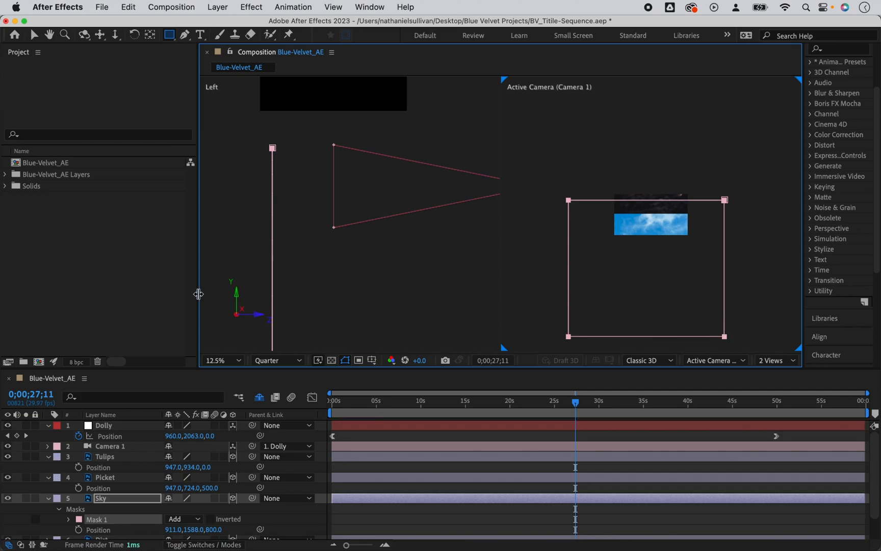
{"action": "left_click", "coordinate": [211, 520]}
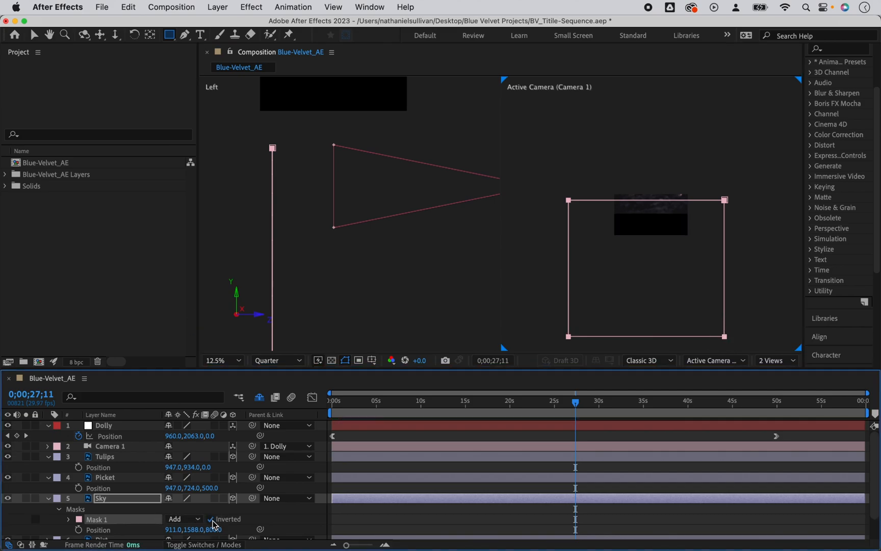
Examine the boundary between the tulips and the dirt up close at 0;00;22;00.
{"action": "left_click_drag", "start_coordinate": [576, 402], "coordinate": [527, 365]}
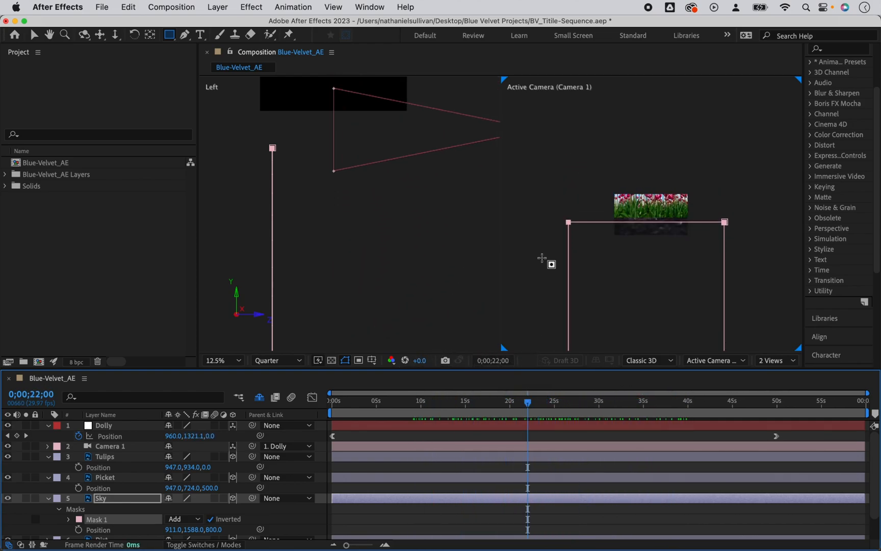
{"action": "key", "text": "v"}
{"action": "left_click", "coordinate": [537, 187]}
{"action": "key", "text": "z"}
{"action": "left_click", "coordinate": [654, 236]}
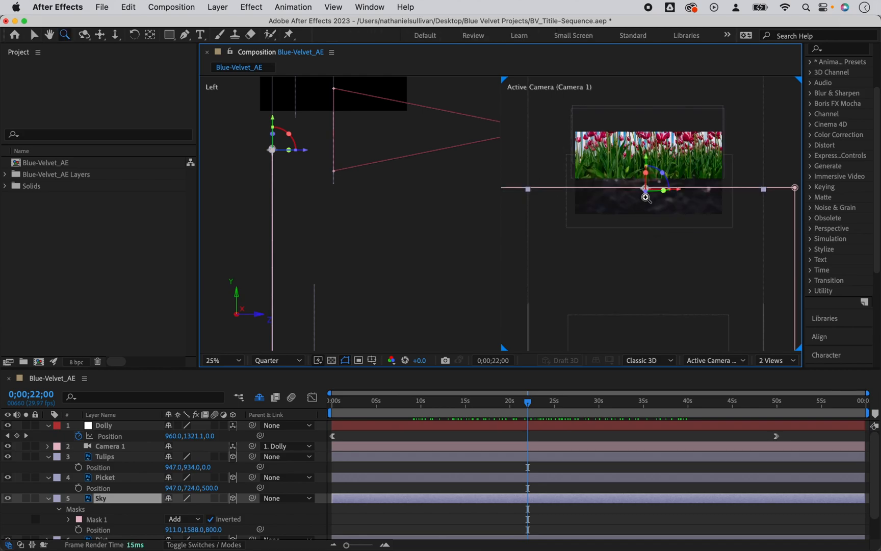
{"action": "left_click", "coordinate": [647, 198]}
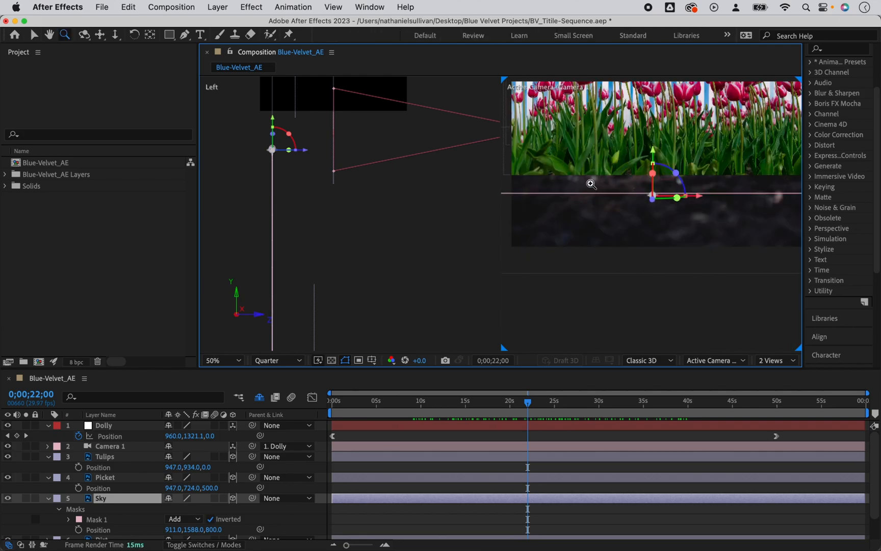
{"action": "left_click", "coordinate": [601, 180]}
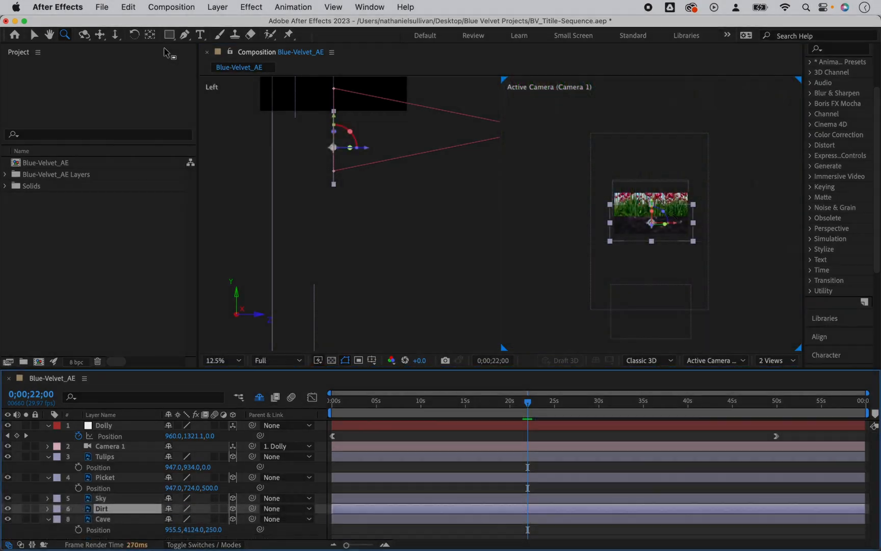
Mask the Dirt layer with a wide rectangle below the tulips, feathered 133 pixels, and raise the layer slightly.
{"action": "left_click", "coordinate": [169, 34]}
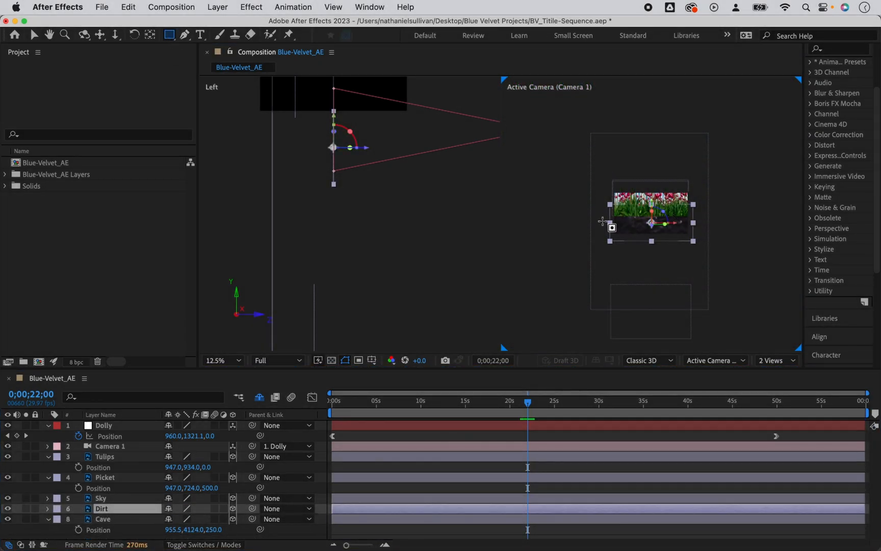
{"action": "left_click_drag", "start_coordinate": [602, 220], "coordinate": [700, 230]}
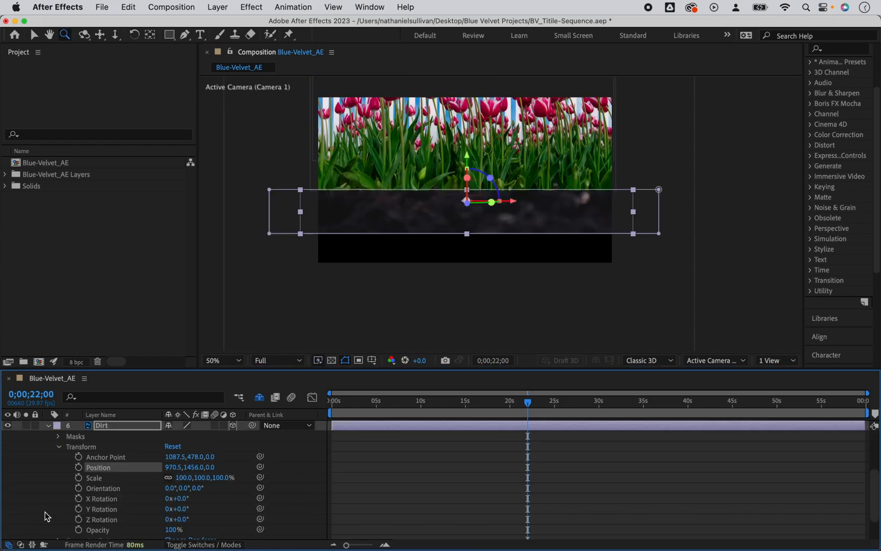
{"action": "left_click", "coordinate": [59, 448]}
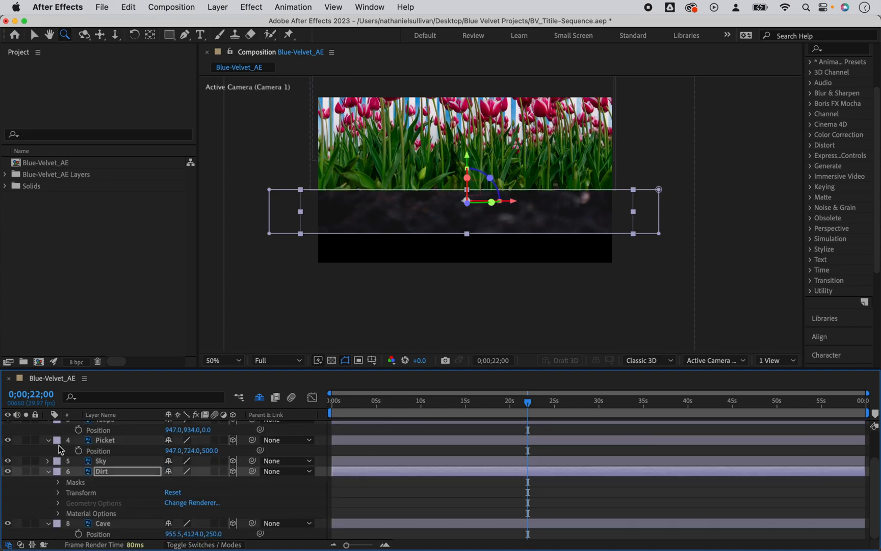
{"action": "left_click", "coordinate": [58, 483]}
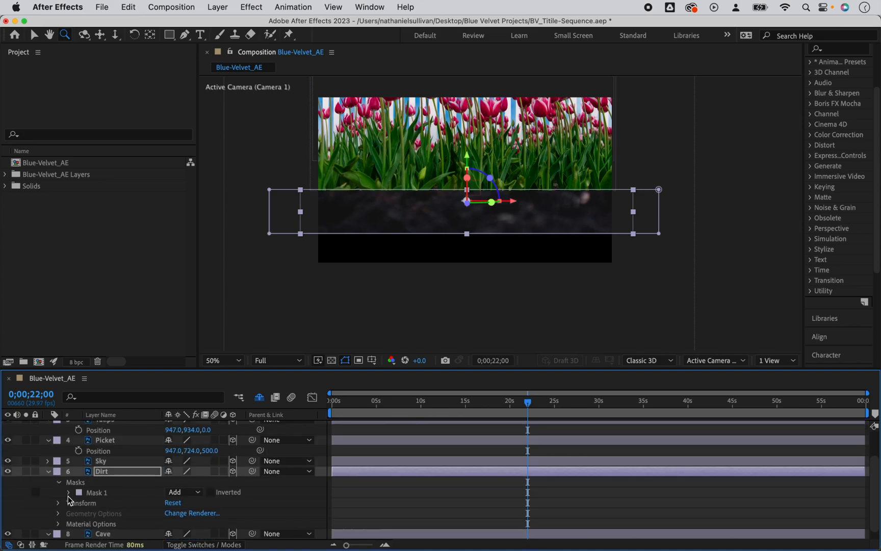
{"action": "left_click", "coordinate": [69, 492]}
{"action": "left_click_drag", "start_coordinate": [183, 513], "coordinate": [250, 504]}
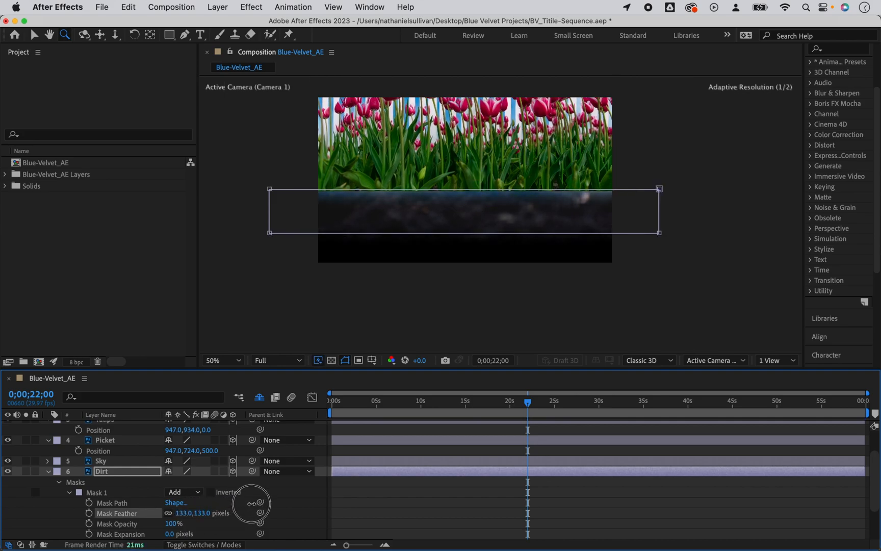
{"action": "key", "text": "p"}
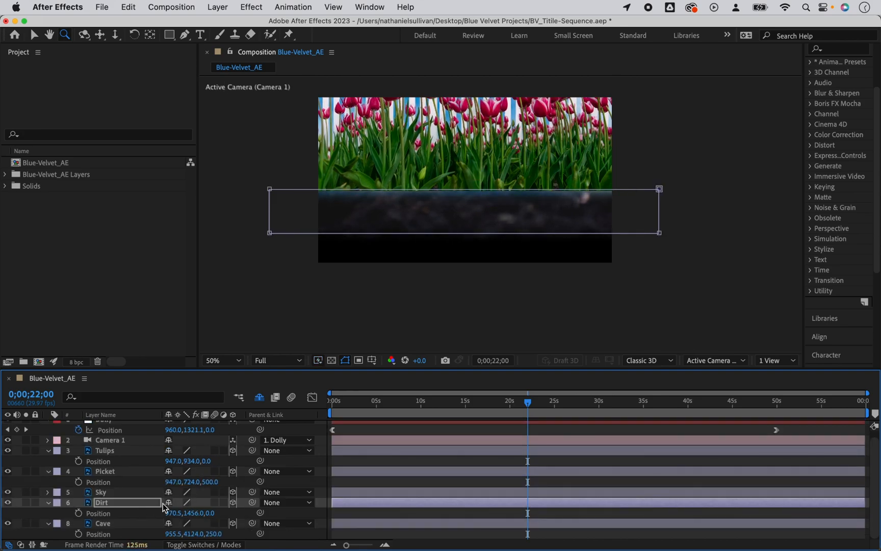
{"action": "left_click_drag", "start_coordinate": [194, 513], "coordinate": [176, 514]}
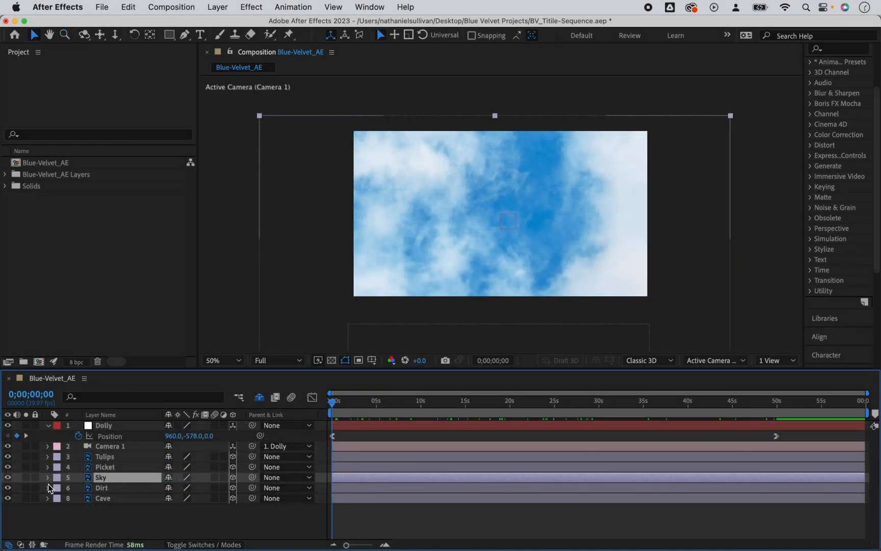
Apply the Corner Pin effect to the Sky layer and start keyframing its Upper Left and Upper Right points at 0;00;00;00.
{"action": "left_click", "coordinate": [48, 480]}
{"action": "left_click", "coordinate": [57, 457]}
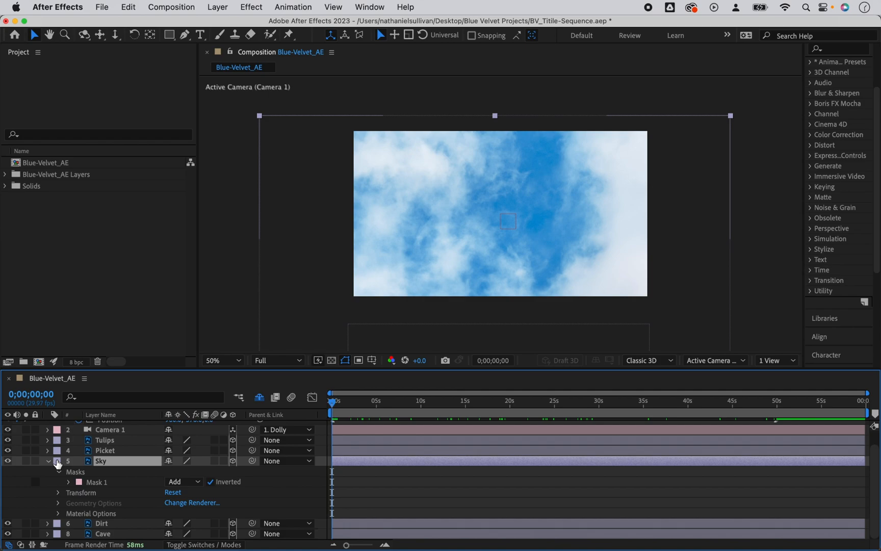
{"action": "left_click", "coordinate": [106, 464]}
{"action": "left_click_drag", "start_coordinate": [804, 102], "coordinate": [698, 103]}
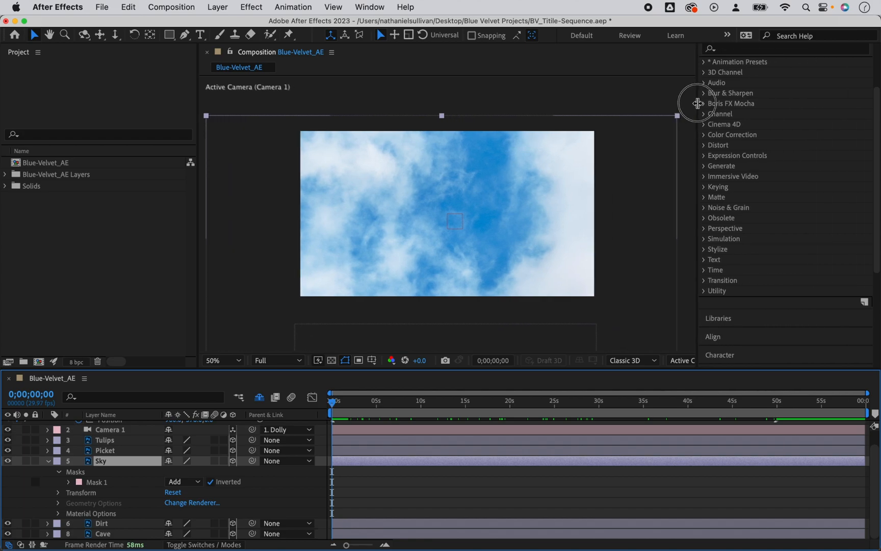
{"action": "left_click", "coordinate": [738, 49]}
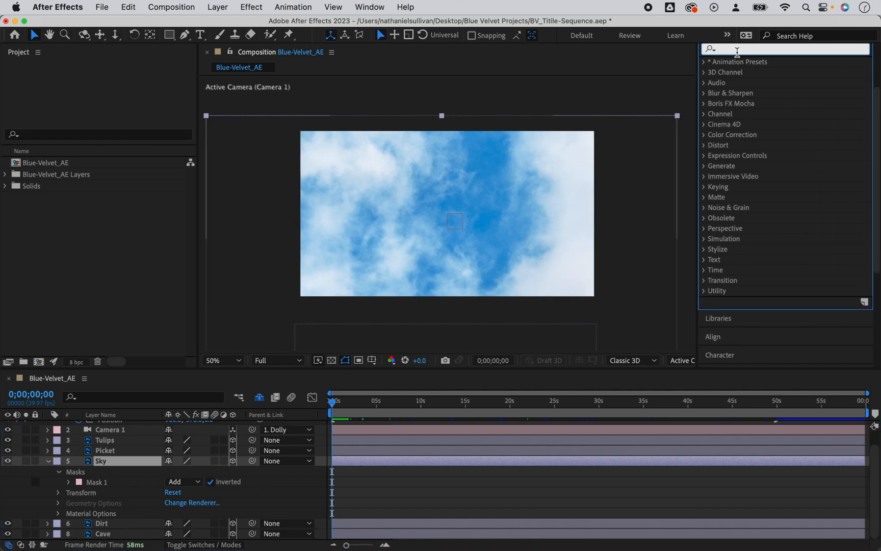
{"action": "type", "text": "corner pi"}
{"action": "left_click_drag", "start_coordinate": [725, 131], "coordinate": [109, 462]}
{"action": "key", "text": "comma"}
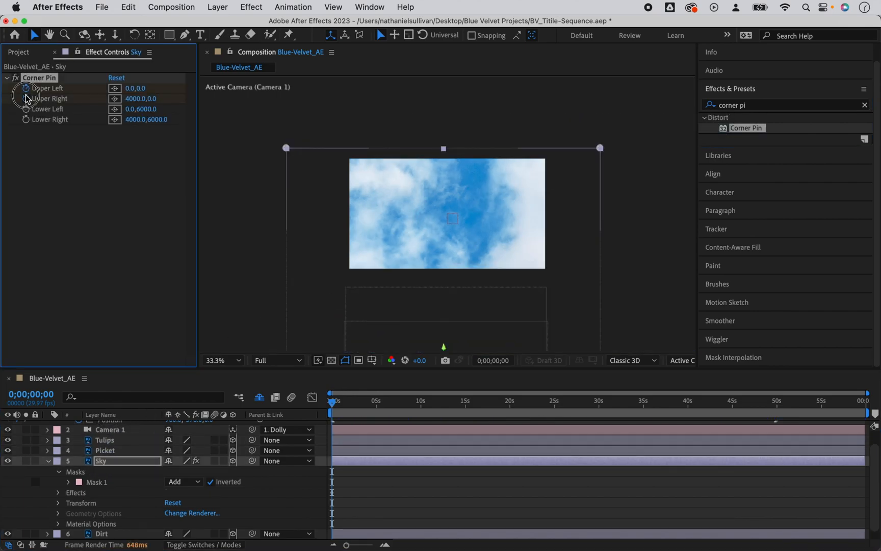
Add Corner Pin keyframes for Upper Left and Upper Right on the Sky layer at 0;00;28;03.
{"action": "left_click", "coordinate": [583, 401]}
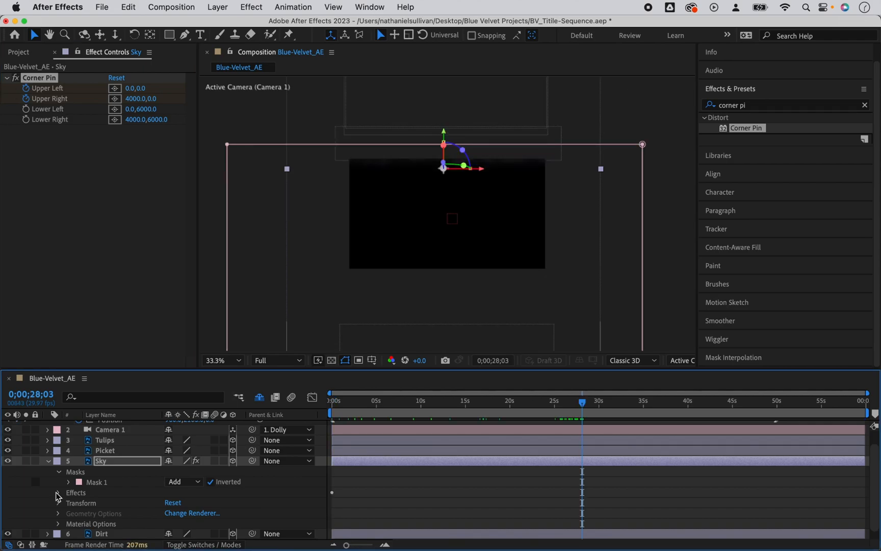
{"action": "left_click", "coordinate": [56, 493]}
{"action": "left_click", "coordinate": [68, 503]}
{"action": "left_click", "coordinate": [17, 493]}
{"action": "left_click", "coordinate": [17, 503]}
{"action": "left_click_drag", "start_coordinate": [515, 401], "coordinate": [315, 400]}
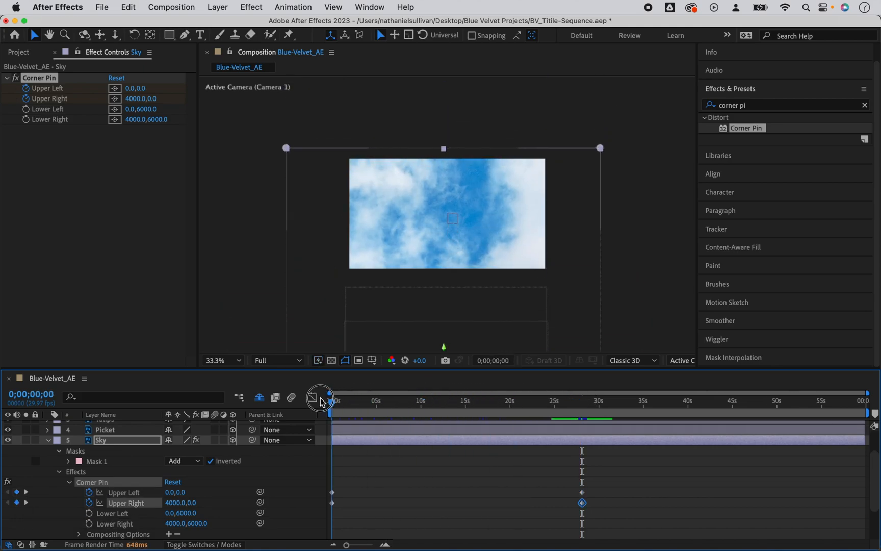
At 0;00;00;00, move the Sky's upper-left pin outward to -1000, 0 and reposition its upper-right pin.
{"action": "left_click_drag", "start_coordinate": [286, 148], "coordinate": [208, 148]}
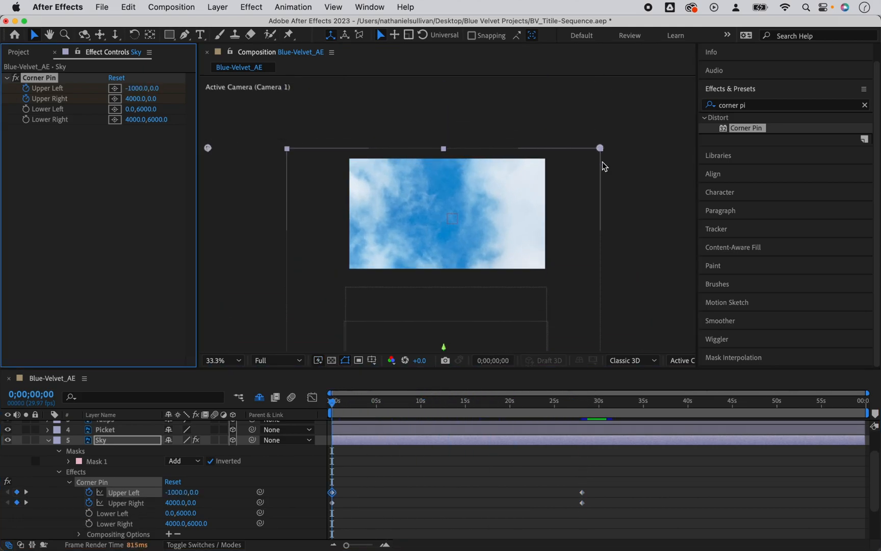
{"action": "left_click_drag", "start_coordinate": [600, 149], "coordinate": [551, 147]}
{"action": "left_click", "coordinate": [129, 88]}
{"action": "left_click_drag", "start_coordinate": [332, 401], "coordinate": [534, 399]}
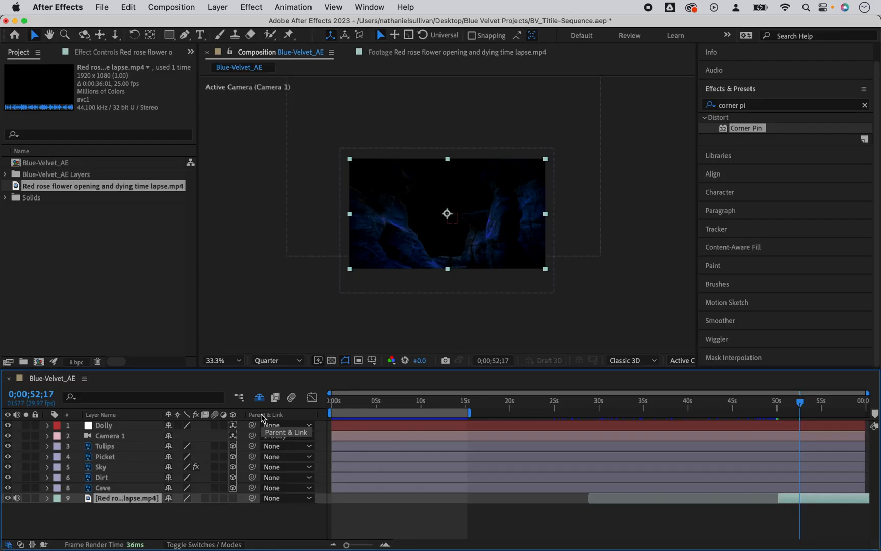
Move the red rose time-lapse layer directly above Cave and scale it to 26%.
{"action": "left_click", "coordinate": [105, 502]}
{"action": "left_click_drag", "start_coordinate": [104, 501], "coordinate": [107, 488]}
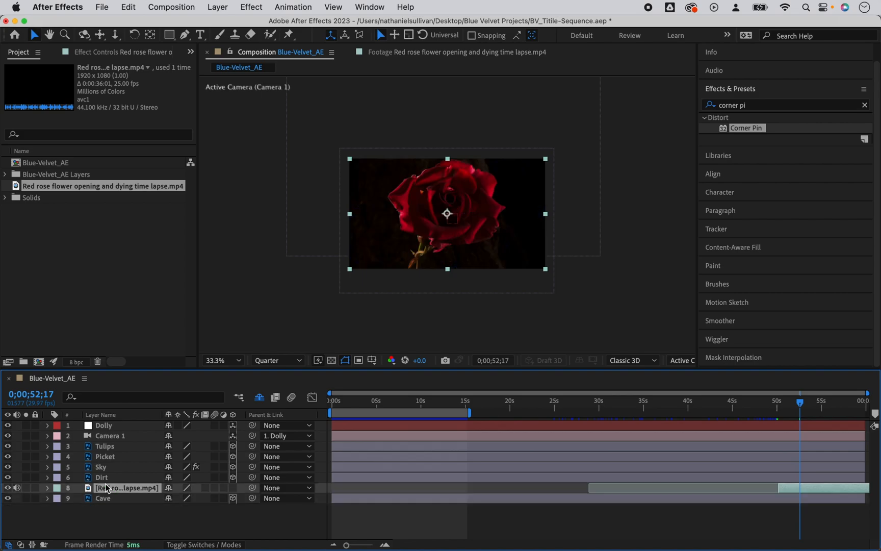
{"action": "key", "text": "s"}
{"action": "left_click_drag", "start_coordinate": [184, 498], "coordinate": [137, 499]}
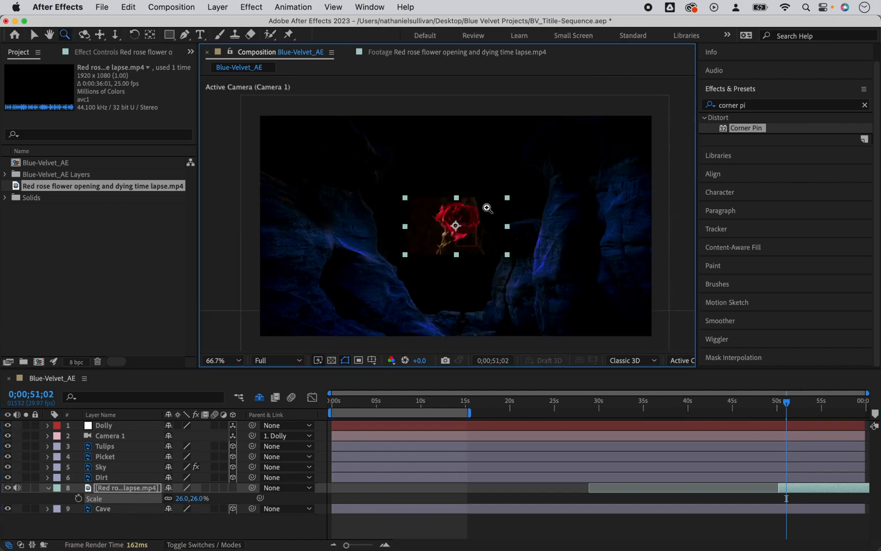
Draw a circular mask around the rose on its video layer and feather it 50 pixels.
{"action": "left_click", "coordinate": [476, 222]}
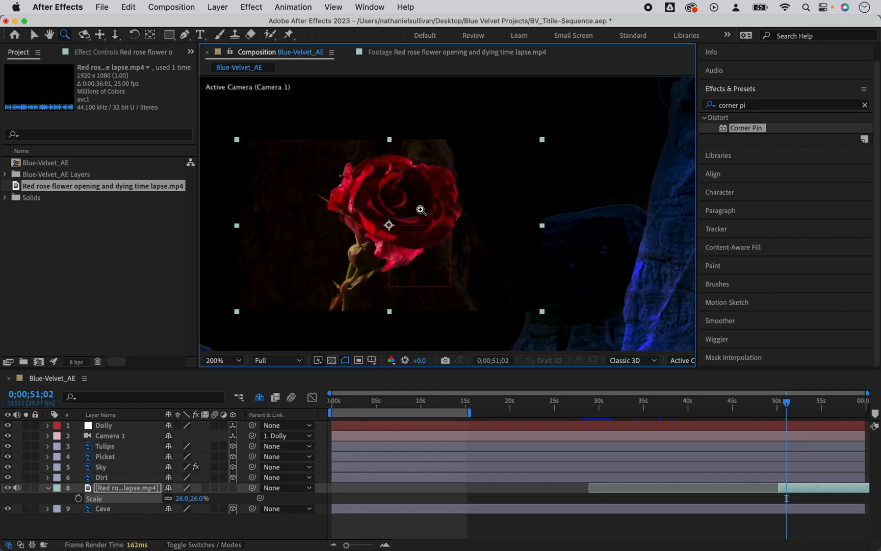
{"action": "left_click", "coordinate": [169, 37]}
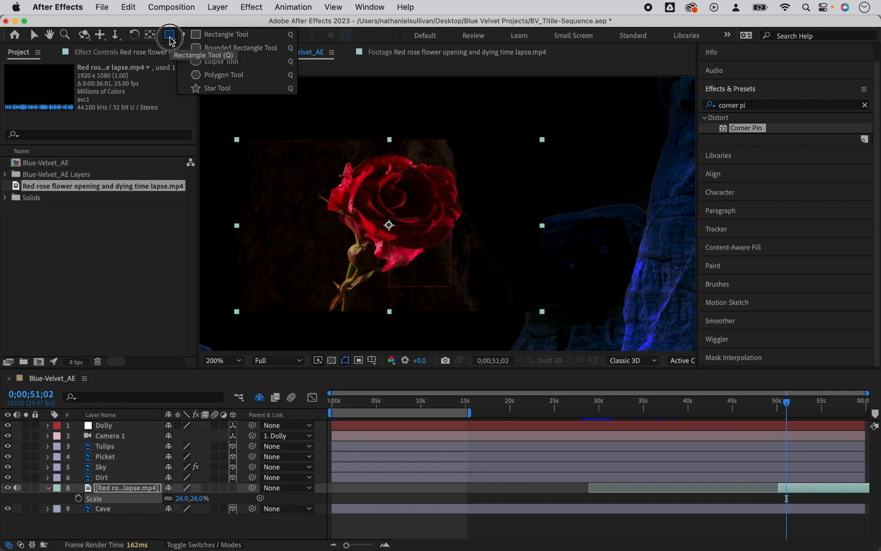
{"action": "left_click", "coordinate": [220, 61]}
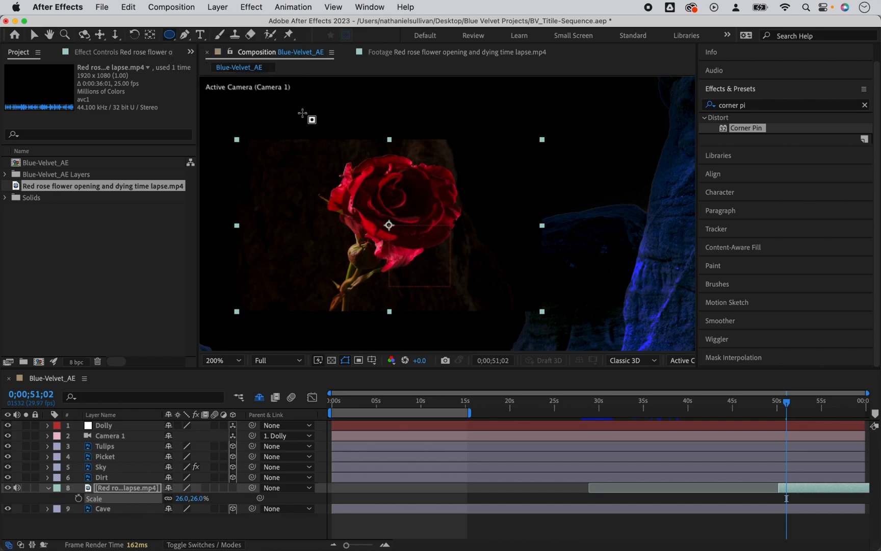
{"action": "left_click_drag", "start_coordinate": [304, 121], "coordinate": [497, 312]}
{"action": "key", "text": "Left"}
{"action": "key", "text": "Left"}
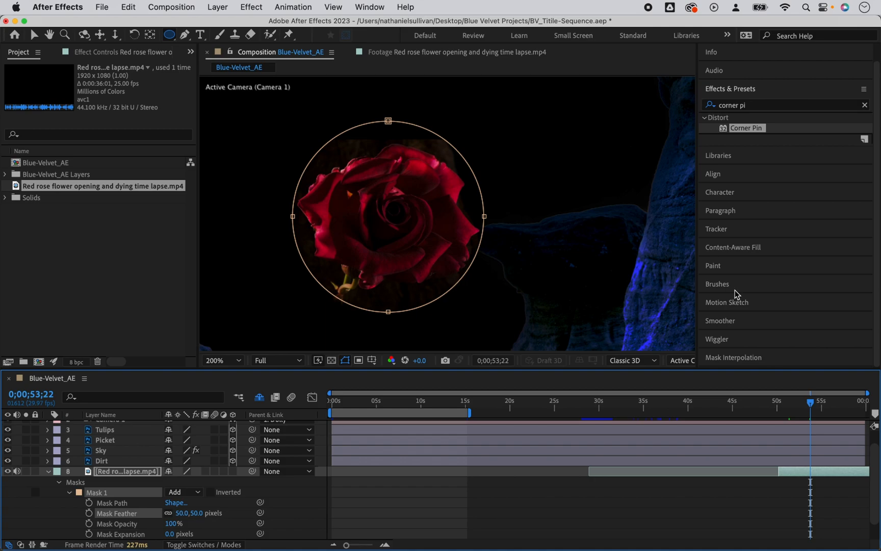
Apply the Levels effect to the rose video layer.
{"action": "left_click", "coordinate": [745, 106]}
{"action": "key", "text": "super+a"}
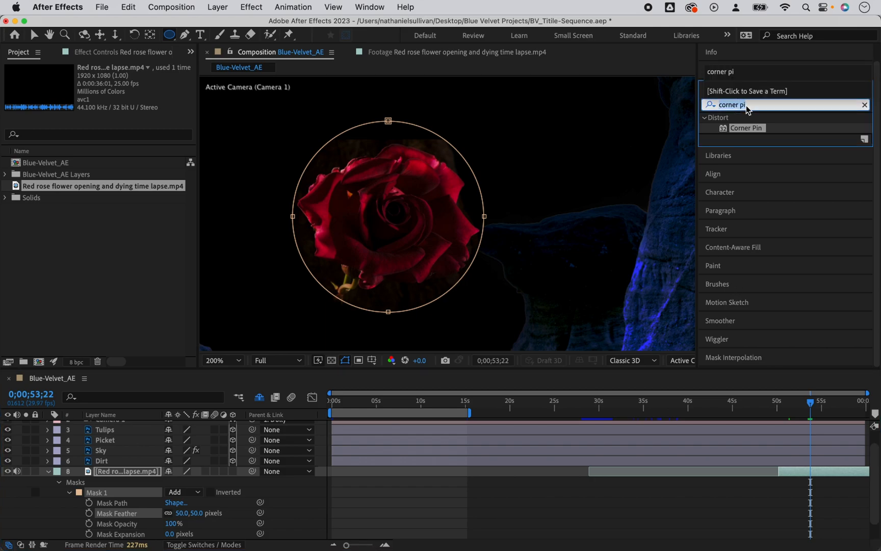
{"action": "type", "text": "level"}
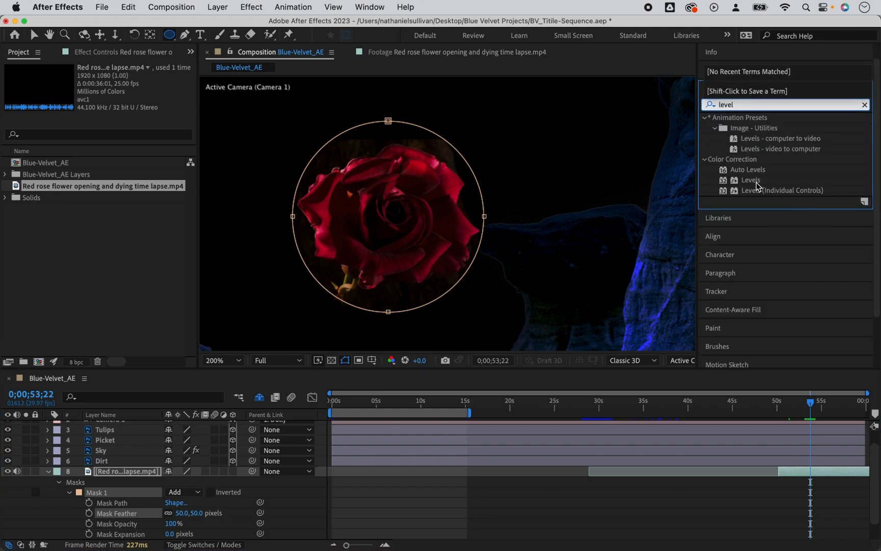
{"action": "scroll", "coordinate": [787, 196], "scroll_direction": "down", "scroll_amount": 1}
{"action": "left_click", "coordinate": [750, 164]}
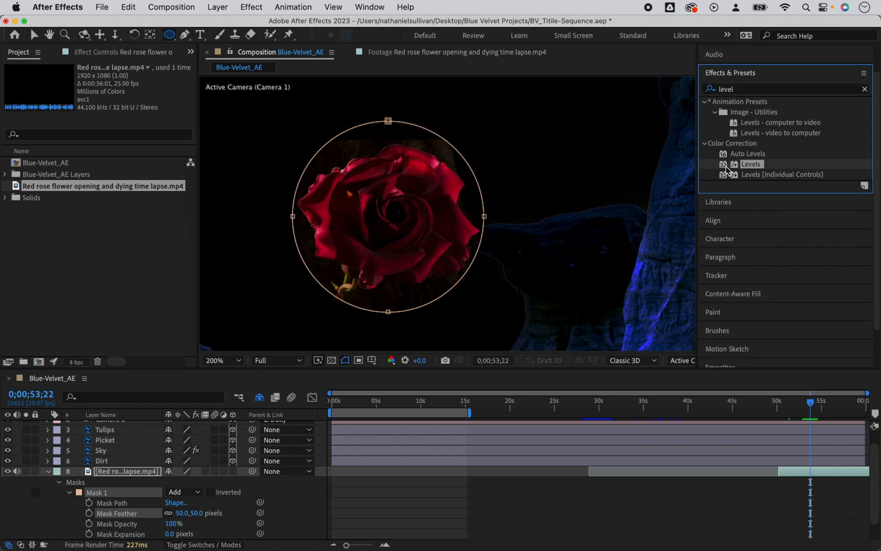
{"action": "left_click_drag", "start_coordinate": [750, 168], "coordinate": [407, 223]}
{"action": "key", "text": "v"}
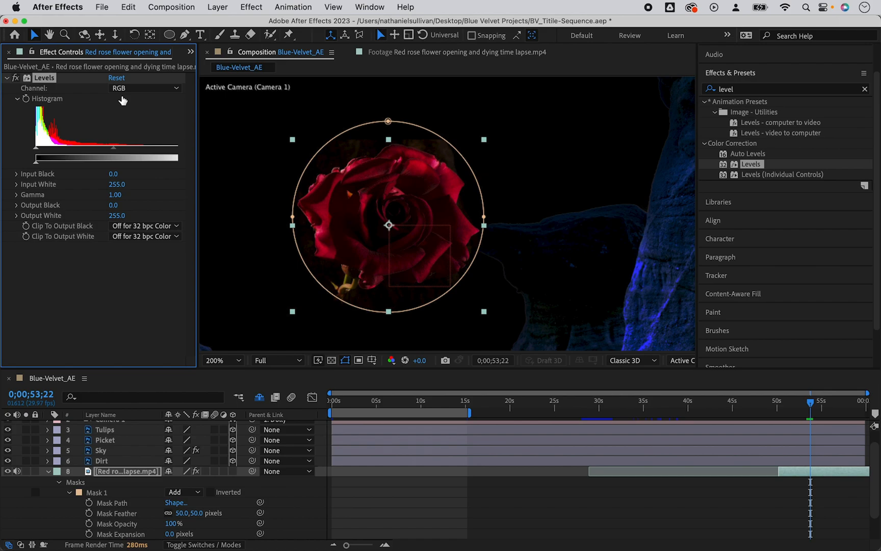
Turn the rose blue in Levels by setting Red Gamma to 0.11 and Blue Gamma to 2.64.
{"action": "left_click", "coordinate": [119, 88]}
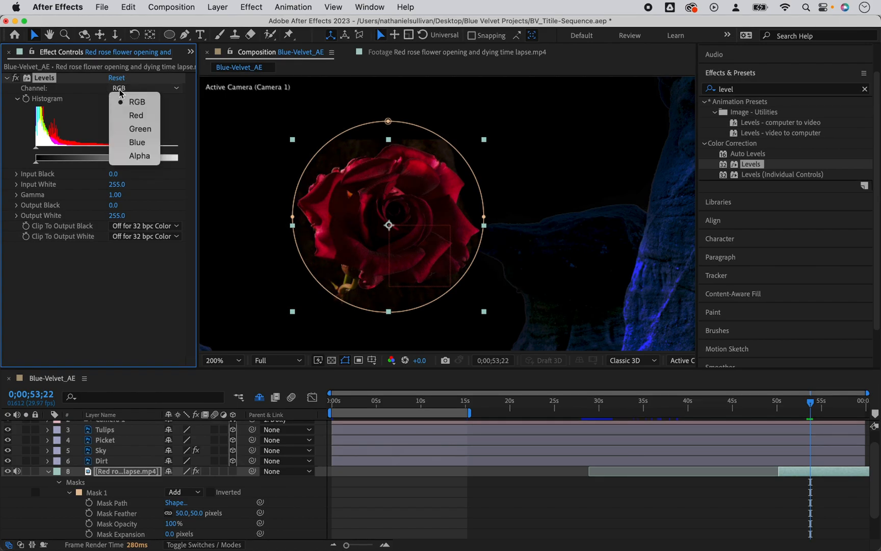
{"action": "left_click", "coordinate": [127, 115]}
{"action": "left_click_drag", "start_coordinate": [107, 148], "coordinate": [182, 158]}
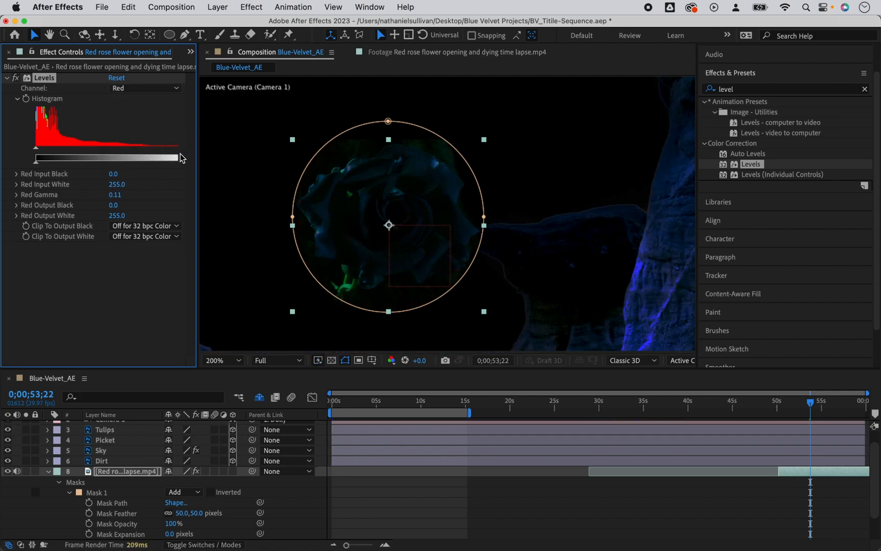
{"action": "left_click", "coordinate": [141, 89]}
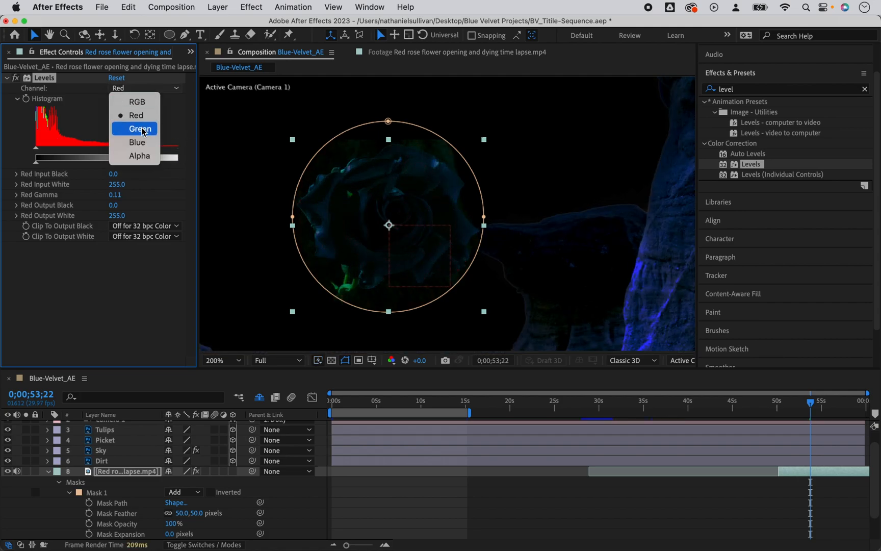
{"action": "left_click", "coordinate": [143, 145]}
{"action": "left_click_drag", "start_coordinate": [107, 147], "coordinate": [61, 151]}
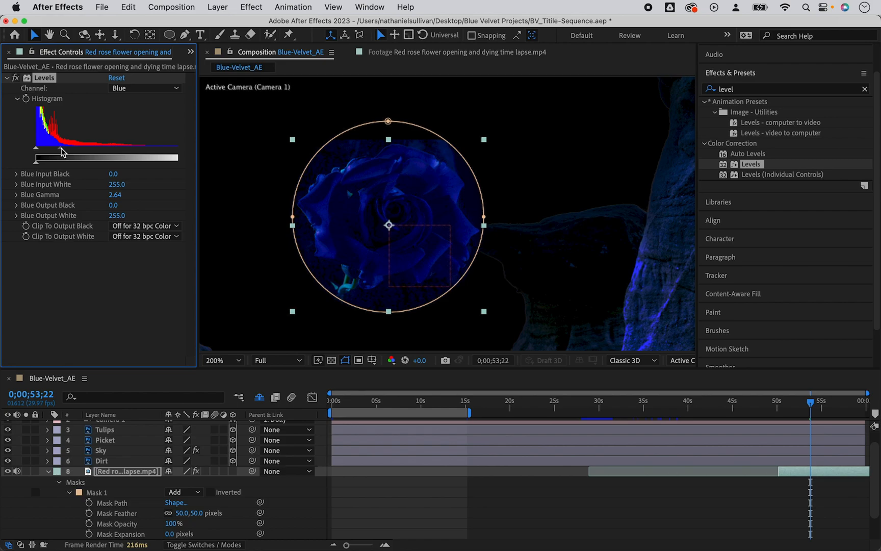
Apply the Brightness & Contrast effect to the rose layer below Levels.
{"action": "left_click", "coordinate": [765, 91]}
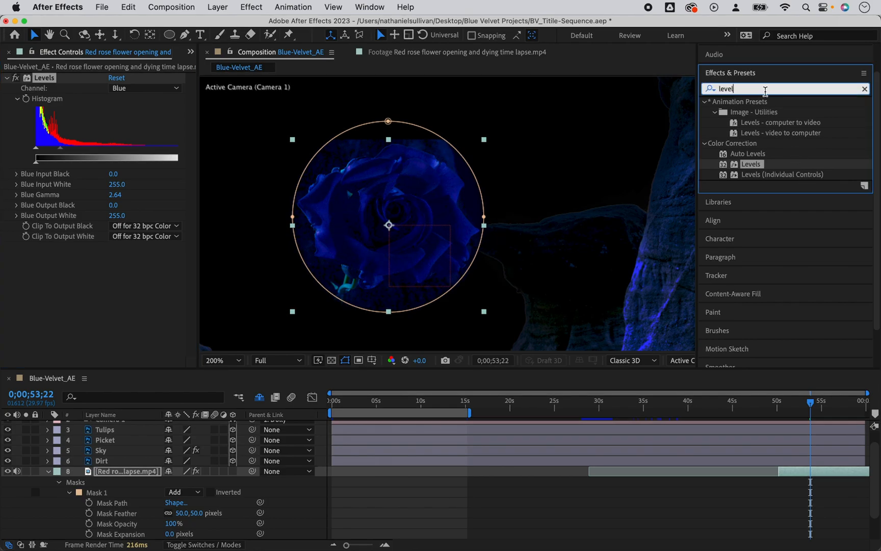
{"action": "key", "text": "BackSpace"}
{"action": "key", "text": "BackSpace"}
{"action": "key", "text": "BackSpace"}
{"action": "key", "text": "BackSpace"}
{"action": "key", "text": "BackSpace"}
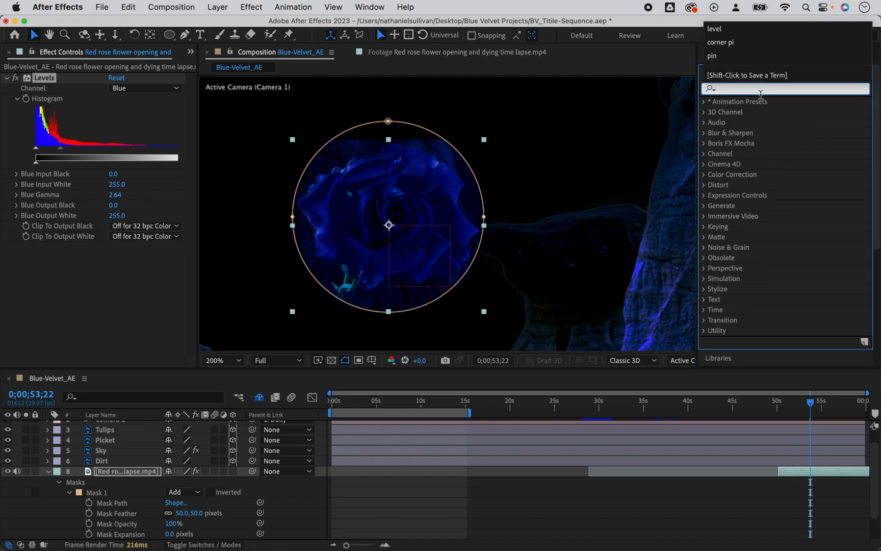
{"action": "type", "text": "brigh"}
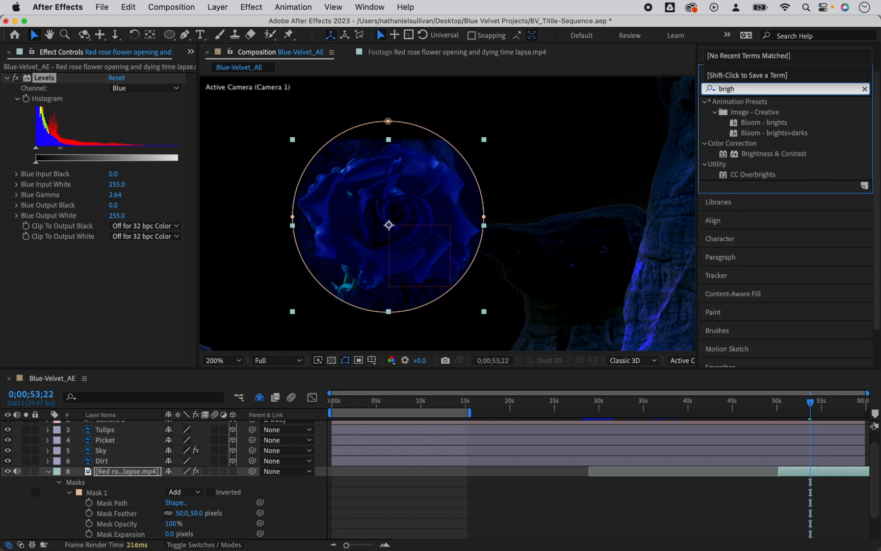
{"action": "left_click", "coordinate": [758, 155]}
{"action": "left_click_drag", "start_coordinate": [740, 158], "coordinate": [164, 291]}
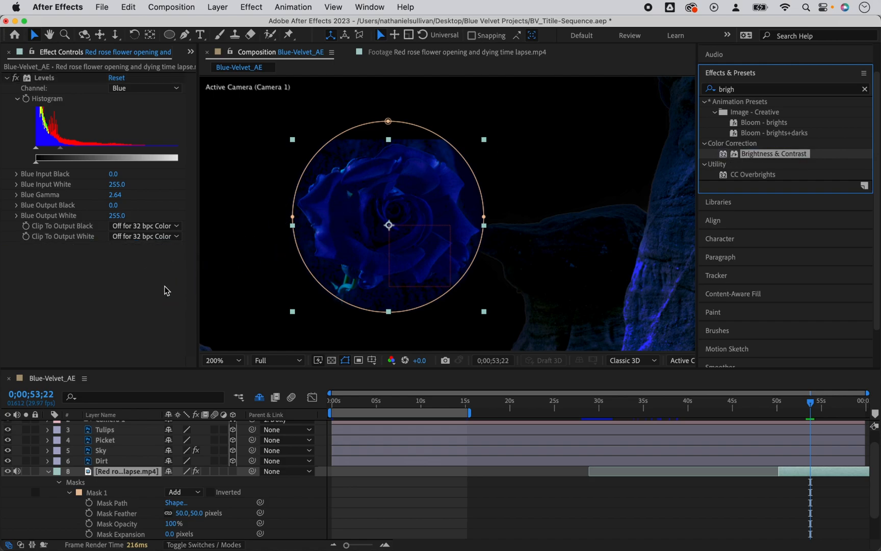
Set the rose layer's Contrast to 100 and Brightness to 10.
{"action": "mouse_move", "coordinate": [111, 267]}
{"action": "left_mouse_down"}
{"action": "mouse_move", "coordinate": [172, 257]}
{"action": "mouse_move", "coordinate": [120, 257]}
{"action": "left_mouse_up"}
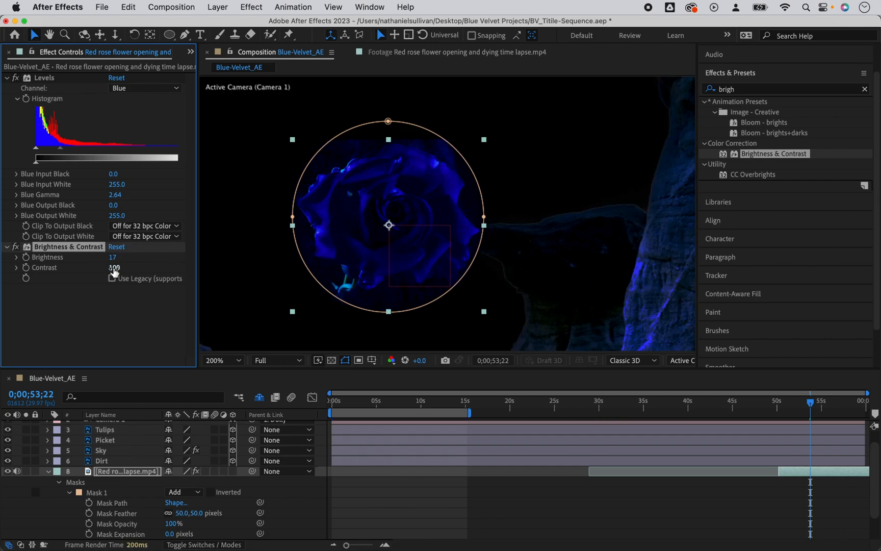
{"action": "left_click", "coordinate": [112, 257]}
{"action": "type", "text": "10"}
{"action": "key", "text": "Return"}
{"action": "left_click", "coordinate": [223, 361]}
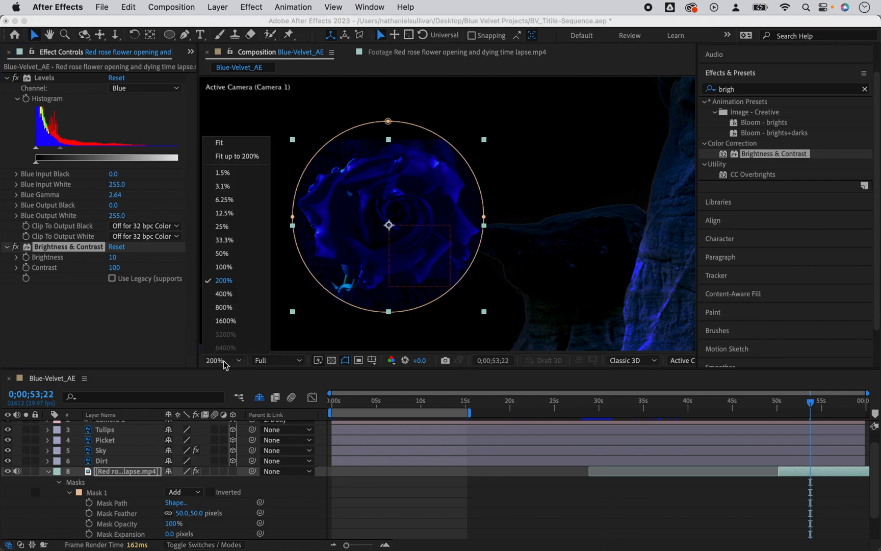
{"action": "left_click", "coordinate": [210, 142]}
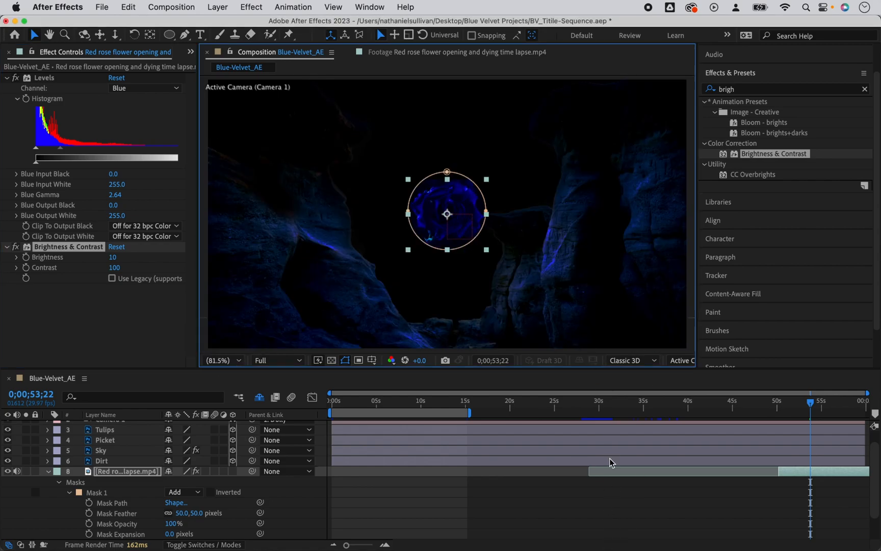
{"action": "left_click", "coordinate": [614, 524]}
Place the Microphone/Blue-Velvet_AE.psd footage in the composition near the top of the layer stack.
{"action": "left_click_drag", "start_coordinate": [811, 403], "coordinate": [874, 423]}
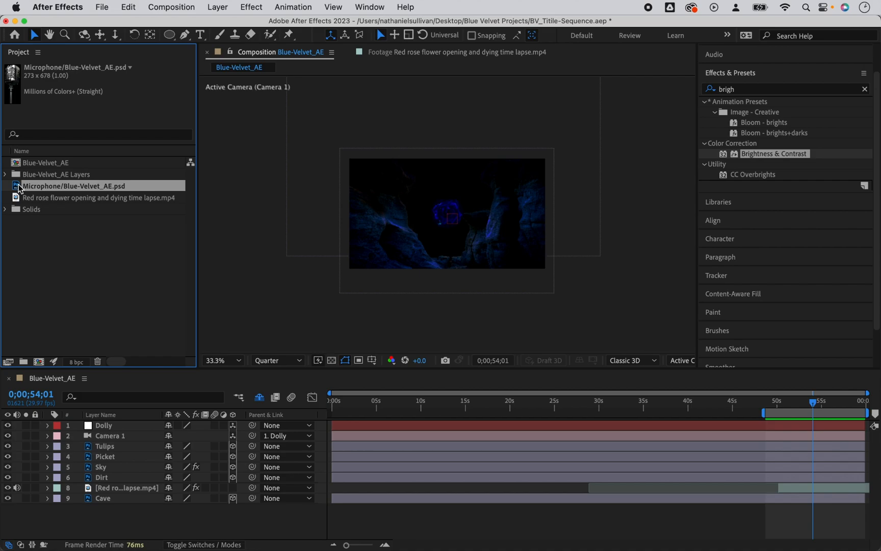
{"action": "left_click_drag", "start_coordinate": [18, 186], "coordinate": [92, 428]}
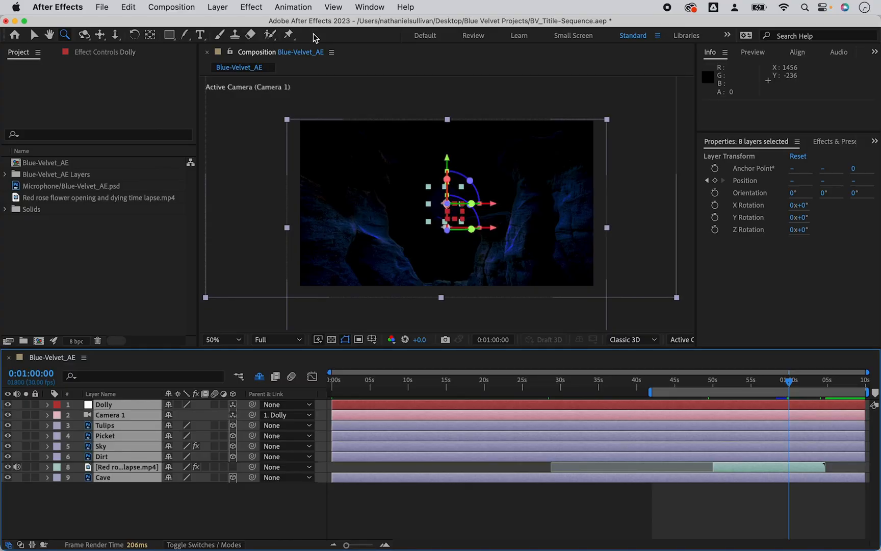
Add a "Blue Velvet" title text layer and centre it horizontally and vertically in the composition.
{"action": "key", "text": "super+t"}
{"action": "left_click", "coordinate": [370, 206]}
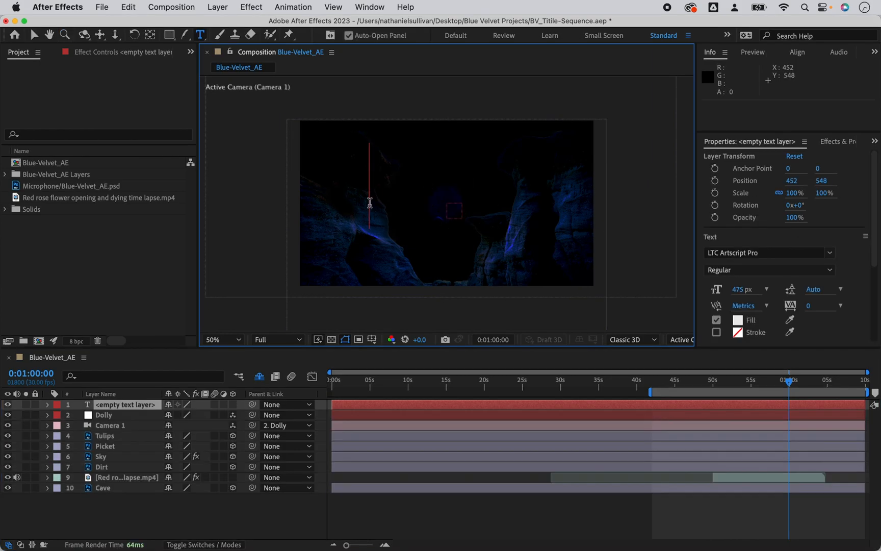
{"action": "type", "text": "Blue Velvet"}
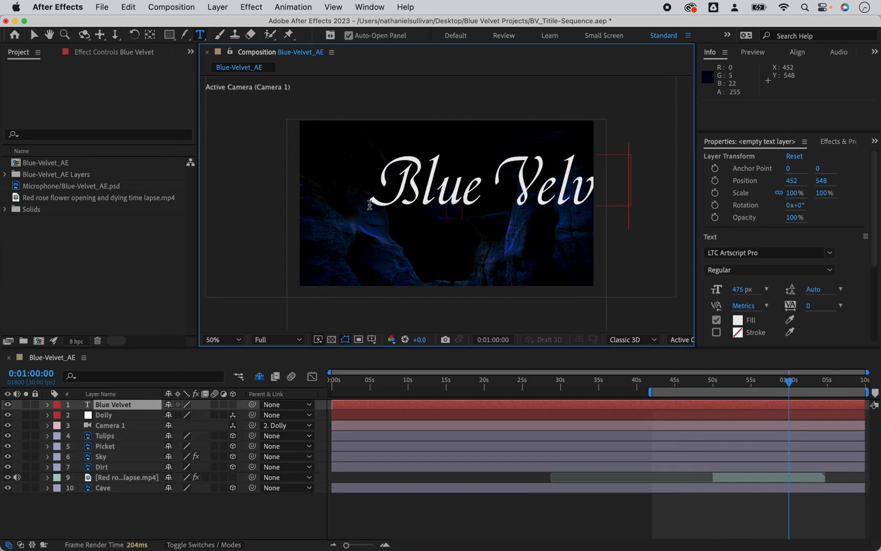
{"action": "key", "text": "super+a"}
{"action": "left_click", "coordinate": [790, 53]}
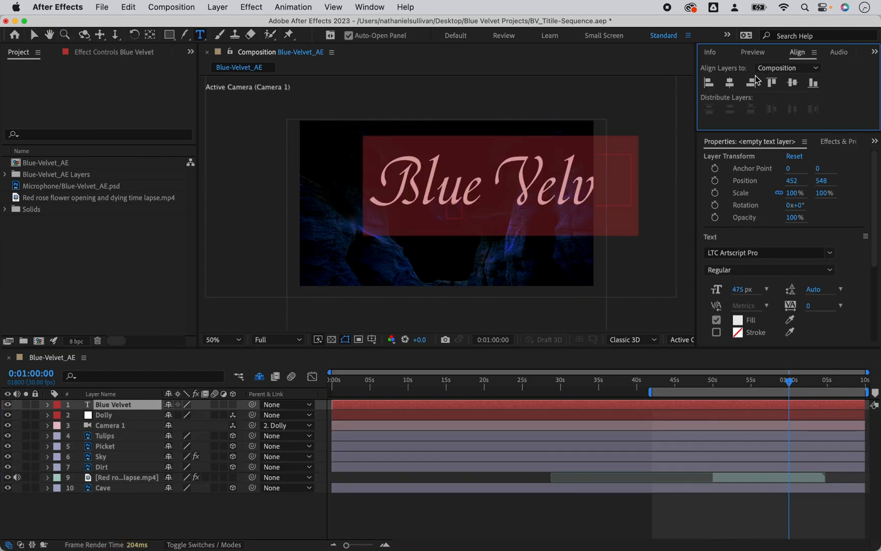
{"action": "left_click", "coordinate": [730, 83]}
{"action": "left_click", "coordinate": [793, 84]}
Preview the Fabric 27 - 4K res.mp4 footage and return to the Blue-Velvet_AE composition.
{"action": "left_click", "coordinate": [48, 187]}
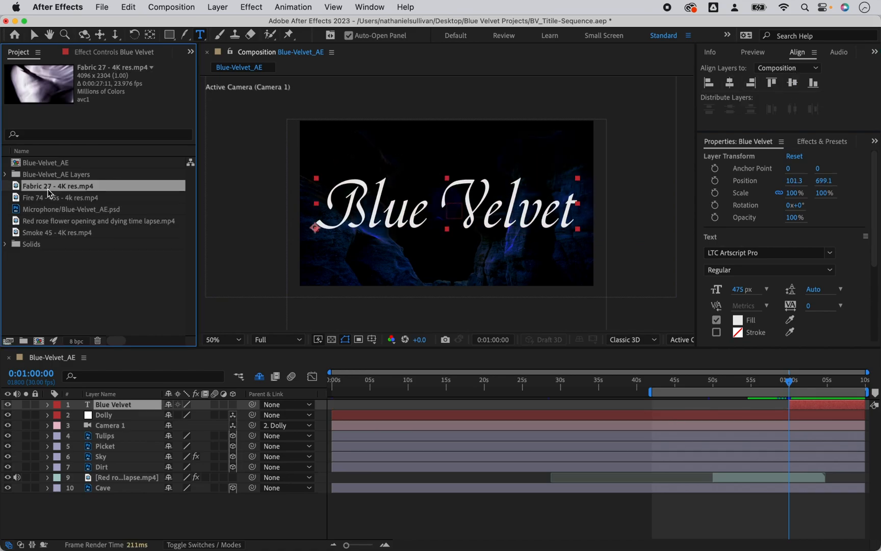
{"action": "double_click", "coordinate": [19, 189]}
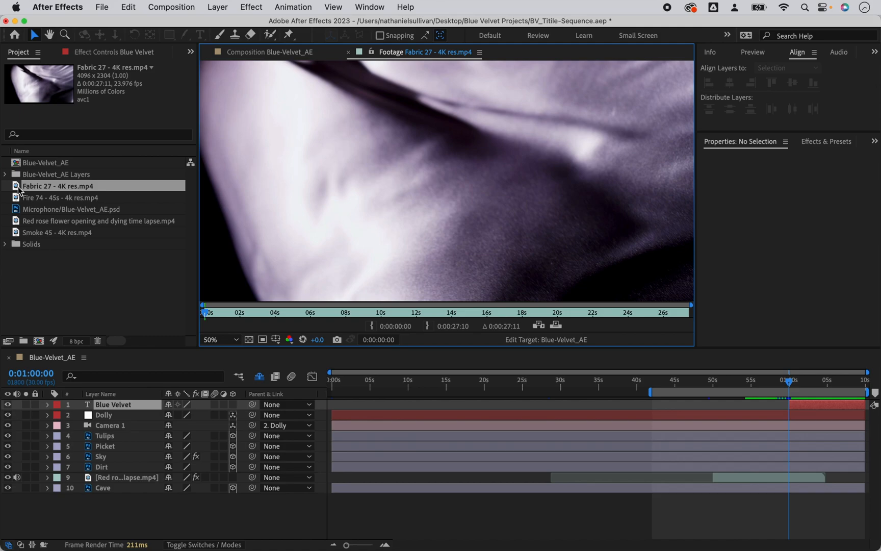
{"action": "key", "text": "space"}
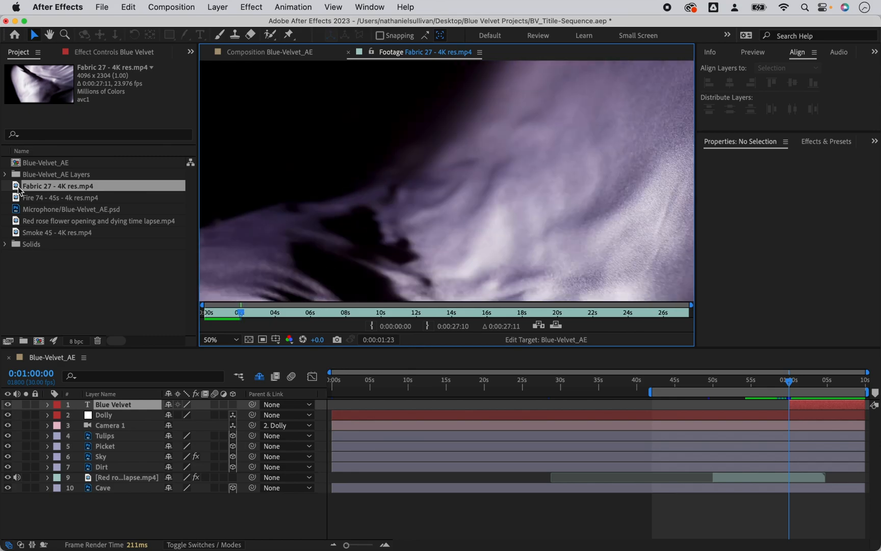
{"action": "left_click", "coordinate": [241, 54]}
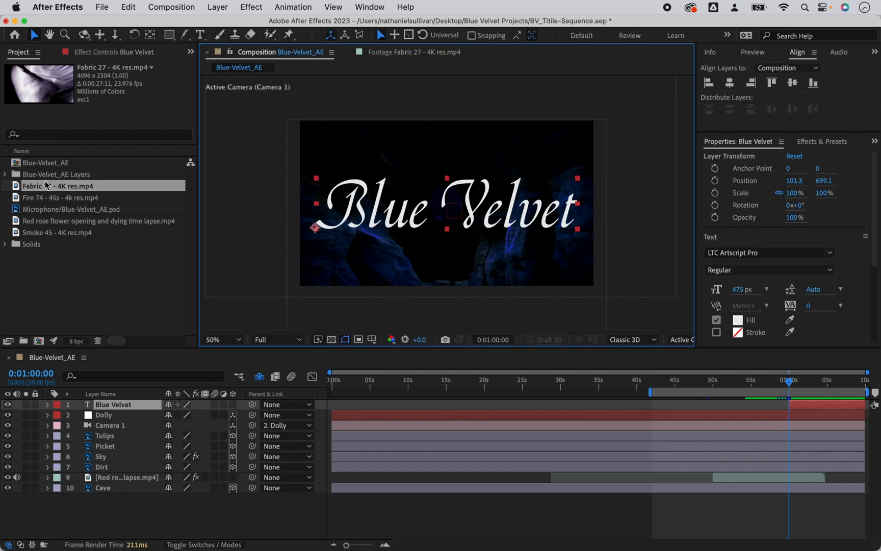
Add the Fabric 27 - 4K res.mp4 footage directly above the title and use the Blue Velvet text layer as its track matte.
{"action": "left_click_drag", "start_coordinate": [23, 185], "coordinate": [340, 410]}
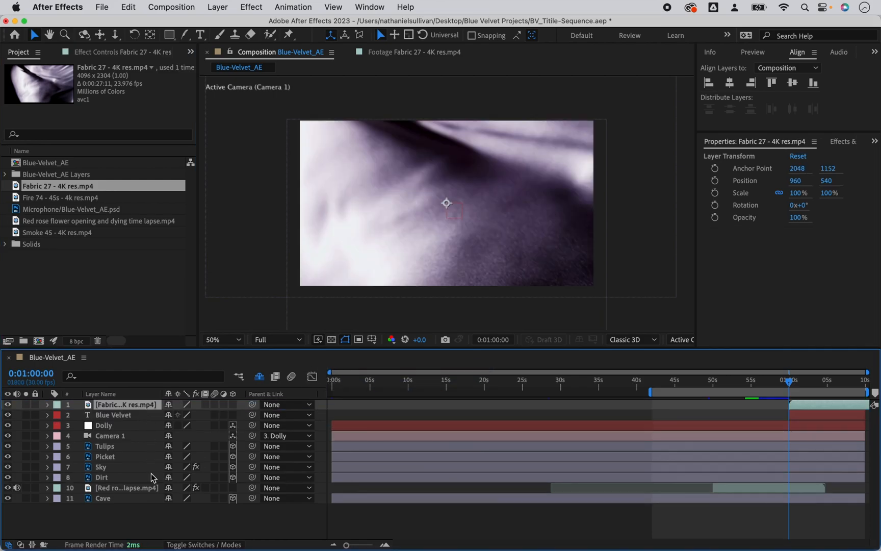
{"action": "left_click", "coordinate": [210, 545]}
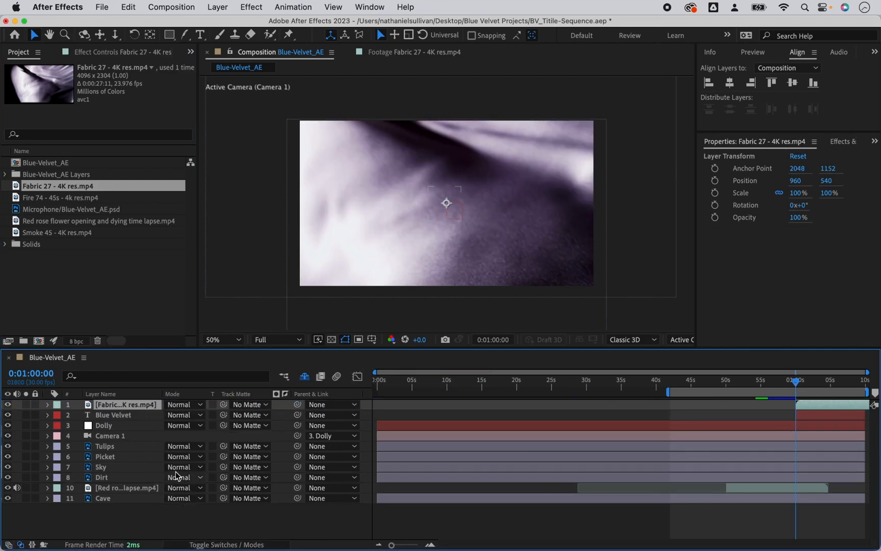
{"action": "left_click", "coordinate": [247, 405]}
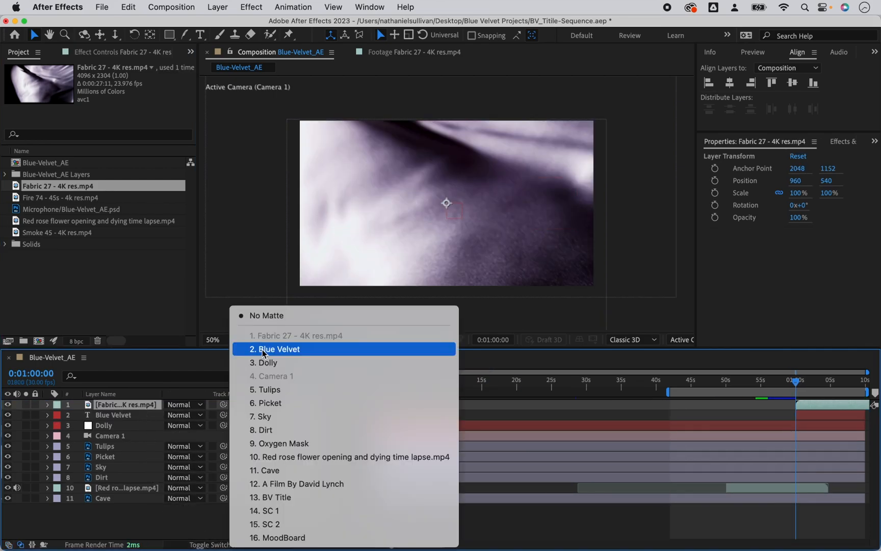
{"action": "left_click", "coordinate": [302, 352]}
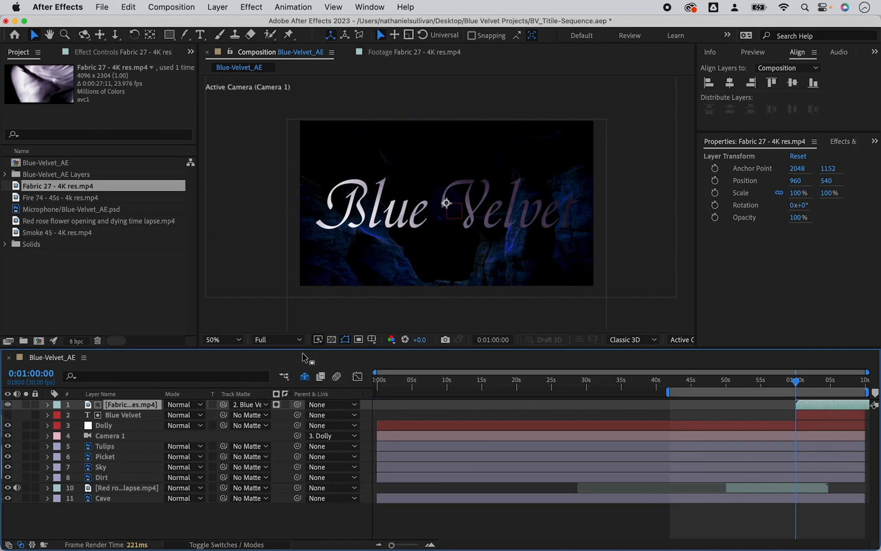
{"action": "left_click_drag", "start_coordinate": [797, 382], "coordinate": [834, 381]}
Pre-compose the fabric and Blue Velvet text layers as "Blue Velvet Title Card", with its duration adjusted to the selected layers' time span.
{"action": "left_click", "coordinate": [123, 415], "text": "shift"}
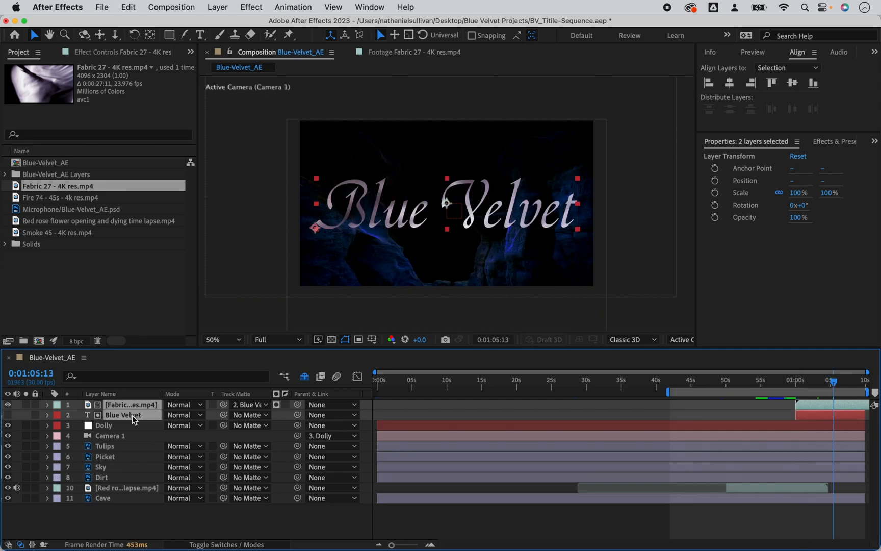
{"action": "right_click", "coordinate": [134, 414]}
{"action": "left_click", "coordinate": [169, 463]}
{"action": "type", "text": "Blue Velvet Title Card"}
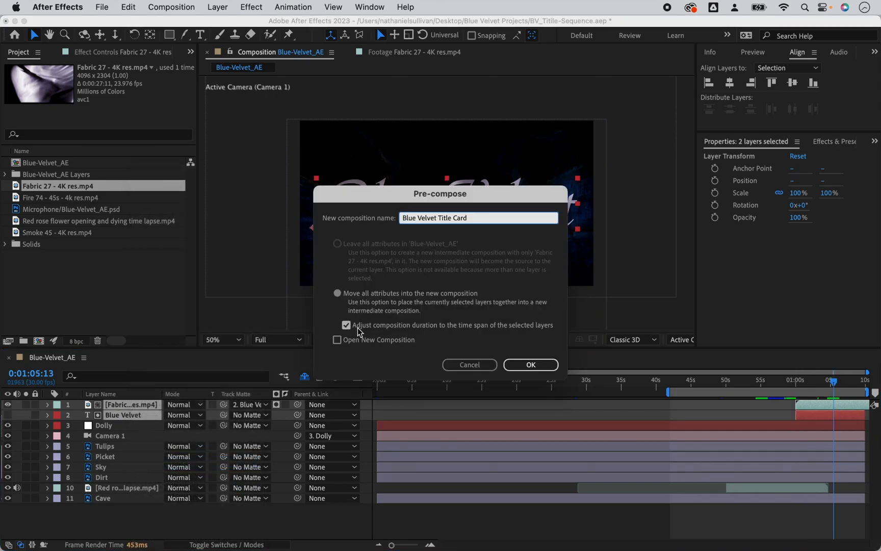
{"action": "left_click", "coordinate": [528, 365]}
Apply the Curves effect to the fabric layer inside the title card composition and raise the midtones of its Blue channel.
{"action": "left_click", "coordinate": [846, 145]}
{"action": "left_click_drag", "start_coordinate": [751, 212], "coordinate": [148, 406]}
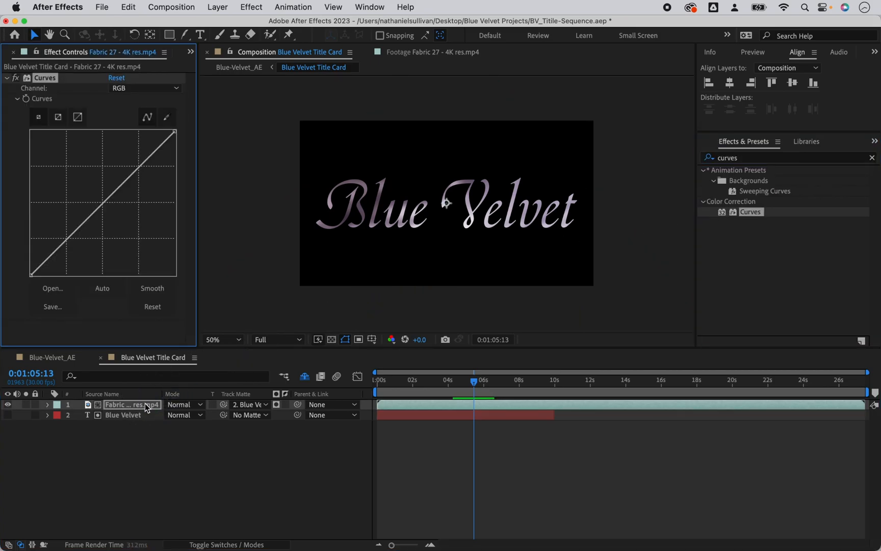
{"action": "left_click", "coordinate": [144, 89]}
{"action": "left_click", "coordinate": [136, 142]}
{"action": "left_click_drag", "start_coordinate": [114, 195], "coordinate": [82, 194]}
Lower the midtones of the Red channel in the fabric layer's Curves effect.
{"action": "left_click", "coordinate": [135, 89]}
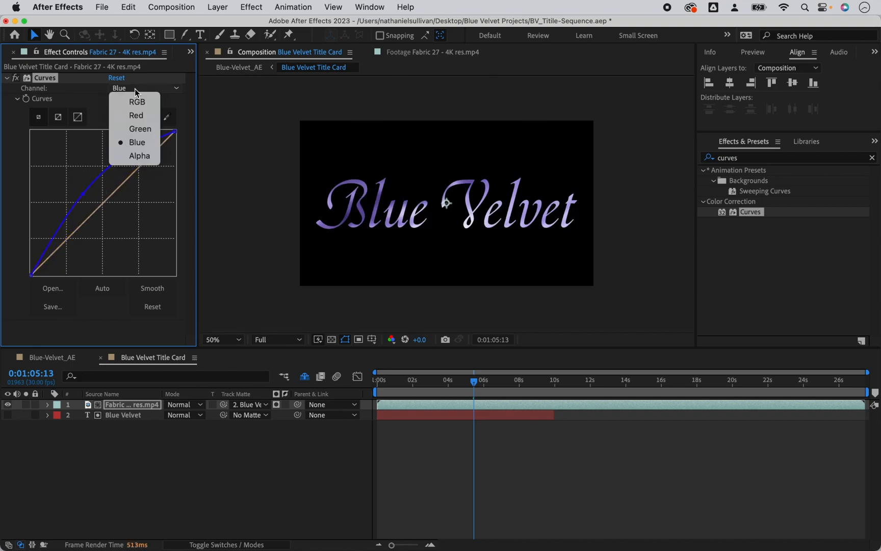
{"action": "left_click", "coordinate": [136, 116]}
{"action": "left_click_drag", "start_coordinate": [102, 203], "coordinate": [123, 217]}
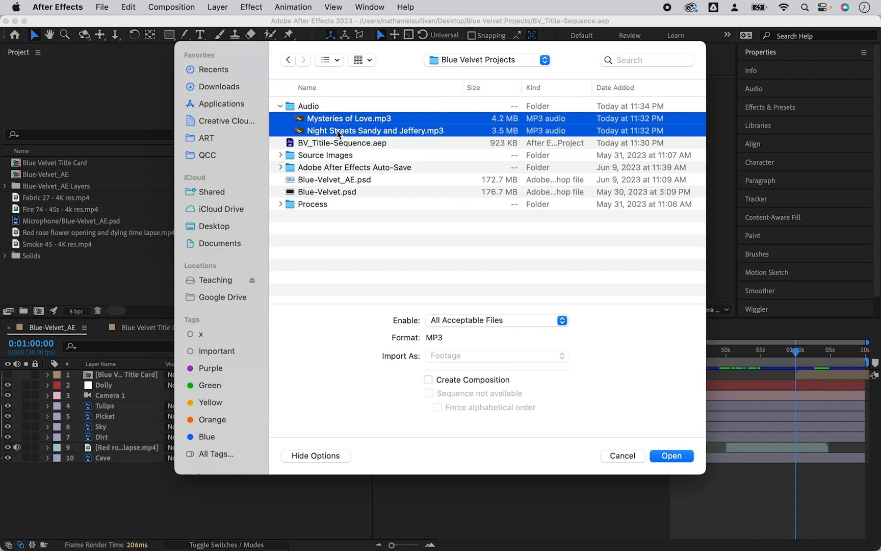
Import Mysteries of Love.mp3 and Night Streets Sandy and Jeffery.mp3 and add both at the end of the Blue-Velvet_AE layer stack.
{"action": "key", "text": "Return"}
{"action": "left_click_drag", "start_coordinate": [58, 232], "coordinate": [57, 465]}
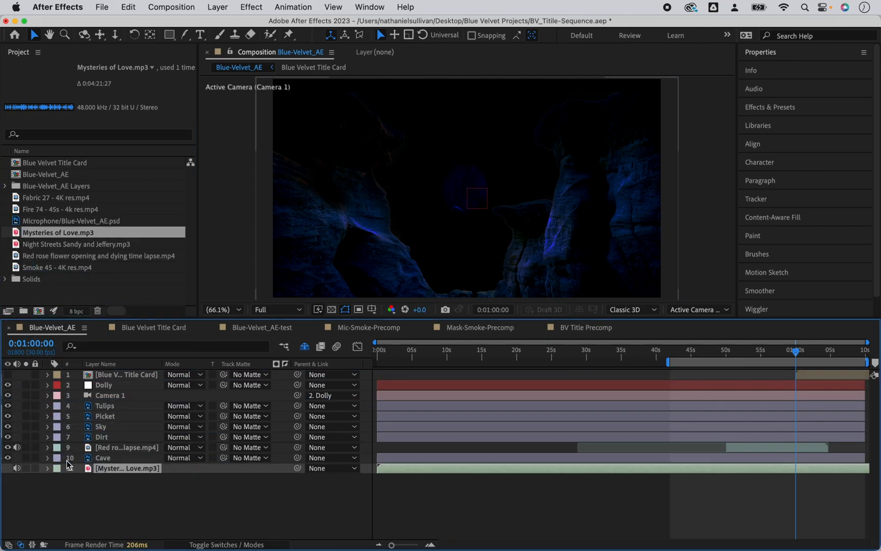
{"action": "left_click_drag", "start_coordinate": [26, 244], "coordinate": [30, 475]}
Shift the Night Streets Sandy and Jeffery.mp3 layer along the timeline so it starts at about 19 seconds.
{"action": "left_click", "coordinate": [530, 355]}
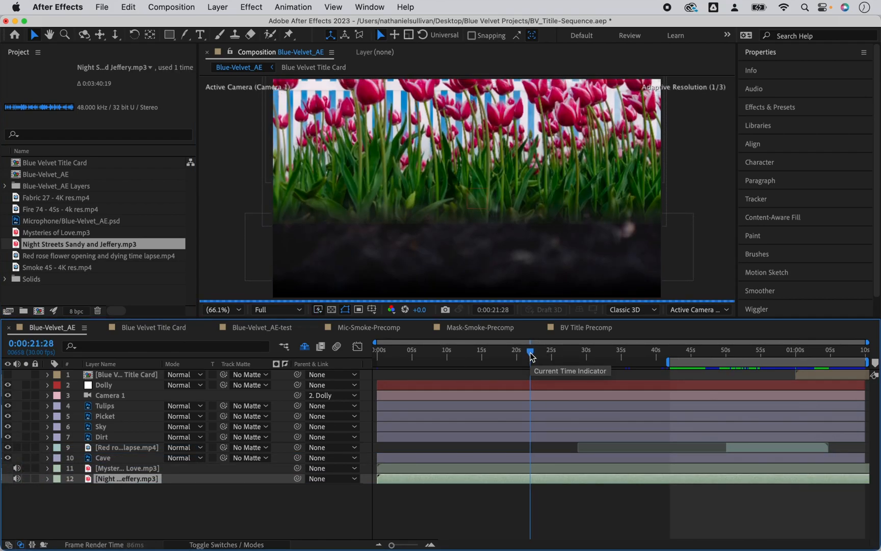
{"action": "left_click", "coordinate": [387, 479]}
{"action": "left_click_drag", "start_coordinate": [385, 479], "coordinate": [444, 478]}
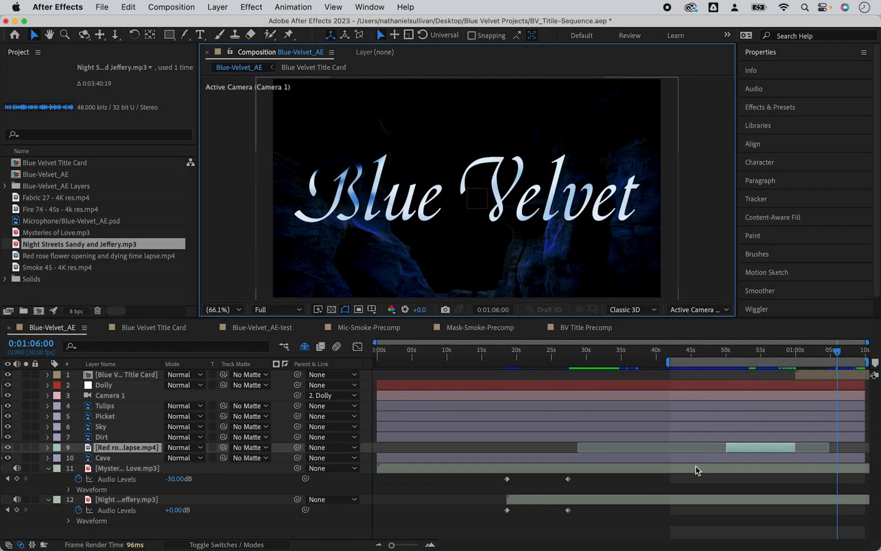
Fade out the Night Streets audio with Audio Levels keyframes of 0 dB at 0:01:06:00 and -30 dB at 0:01:09:29.
{"action": "left_click", "coordinate": [17, 510]}
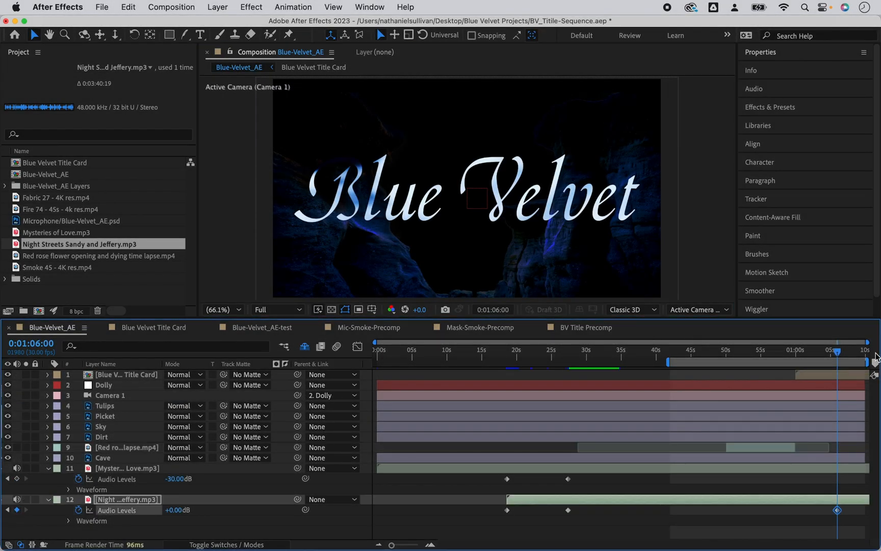
{"action": "left_click_drag", "start_coordinate": [835, 359], "coordinate": [868, 354]}
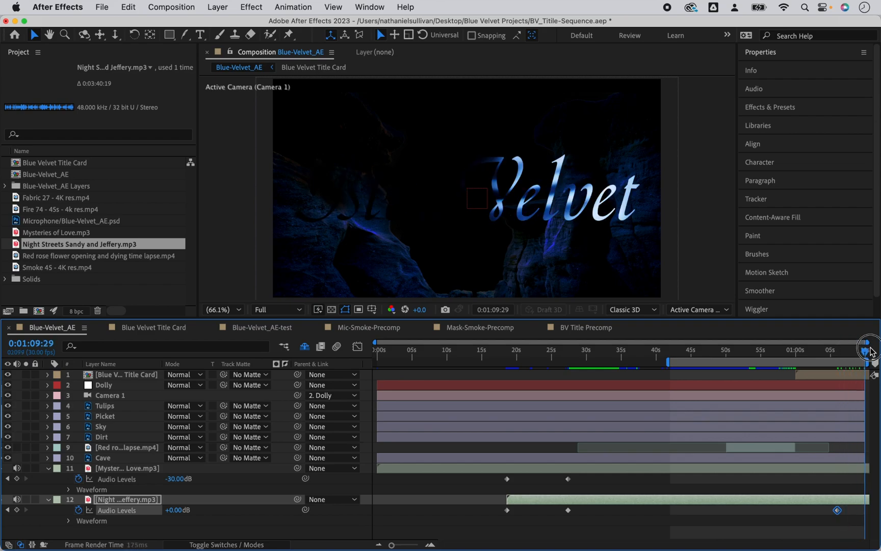
{"action": "left_click", "coordinate": [17, 510]}
{"action": "left_click", "coordinate": [176, 510]}
{"action": "type", "text": "-30"}
{"action": "key", "text": "Return"}
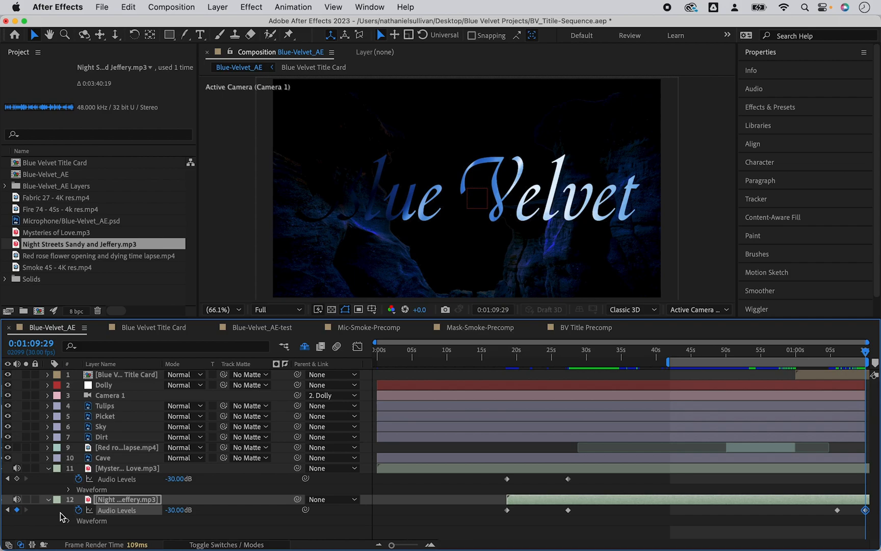